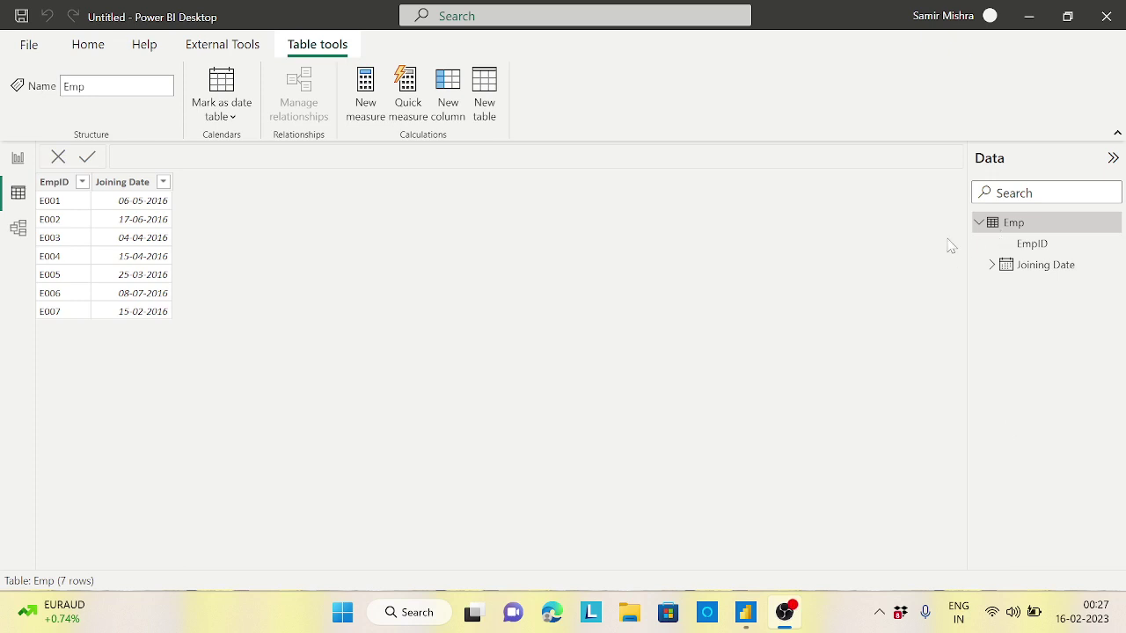
# Step: Add a new Emp column: No Of Year = DATEDIFF(Emp[Joining Date], TODAY(), YEAR)
pyautogui.moveTo(750, 621)
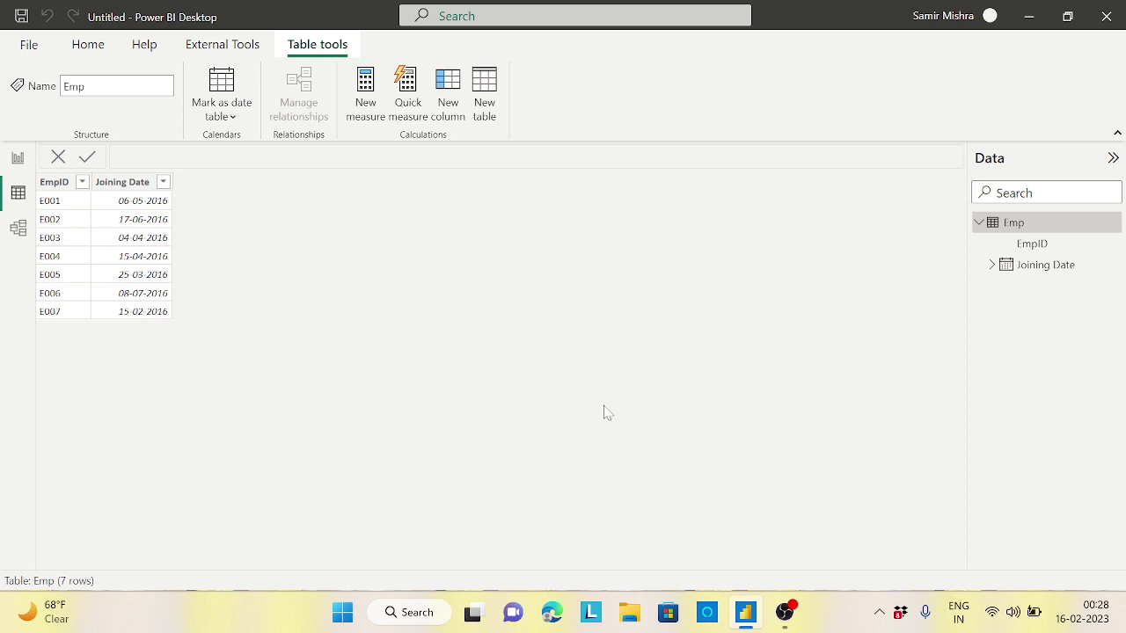
pyautogui.click(446, 88)
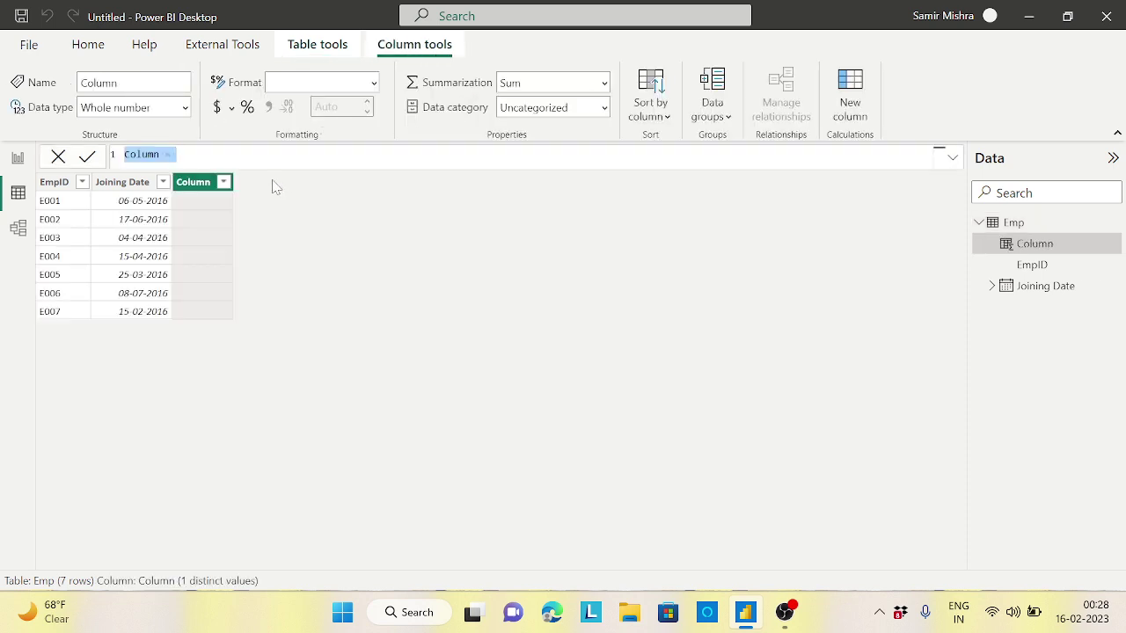
pyautogui.write('No O')
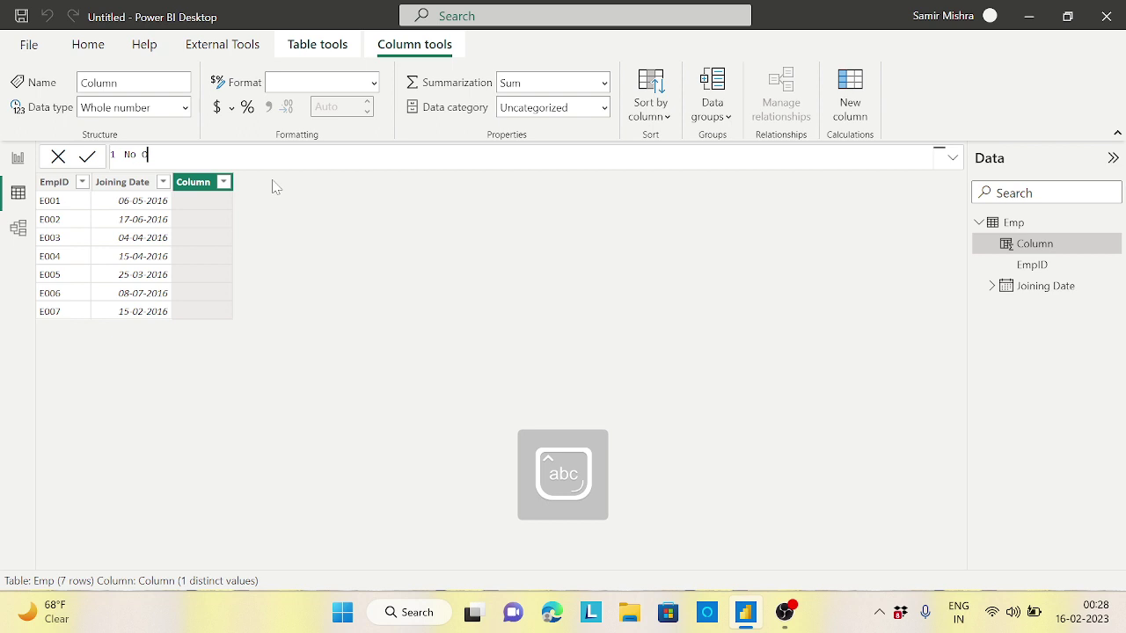
pyautogui.write('f Year')
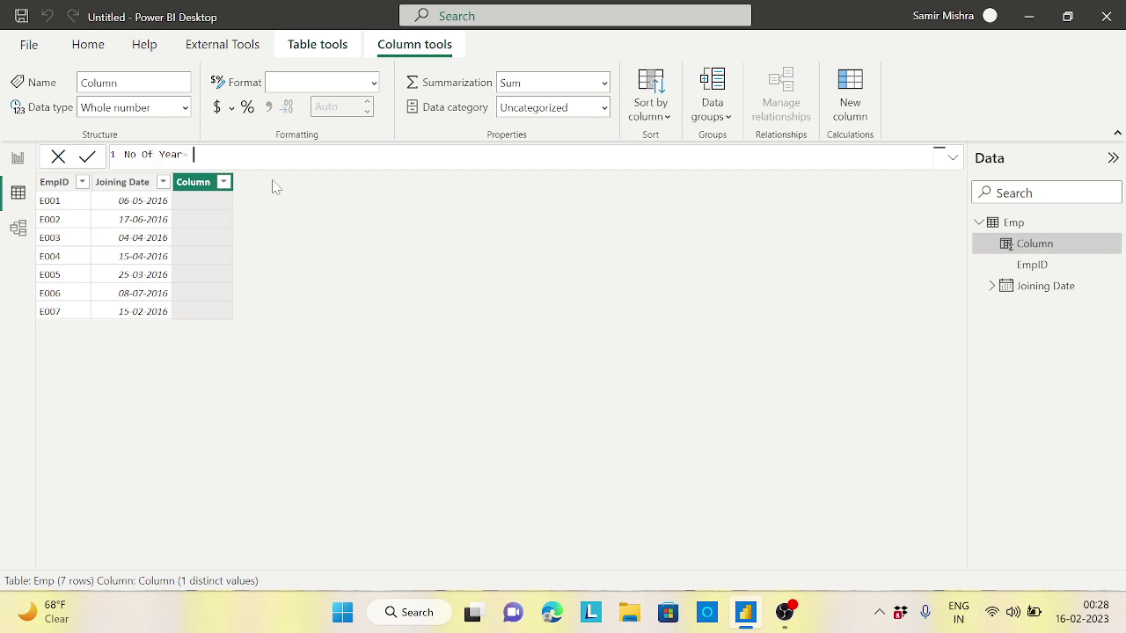
pyautogui.write('  = datedif')
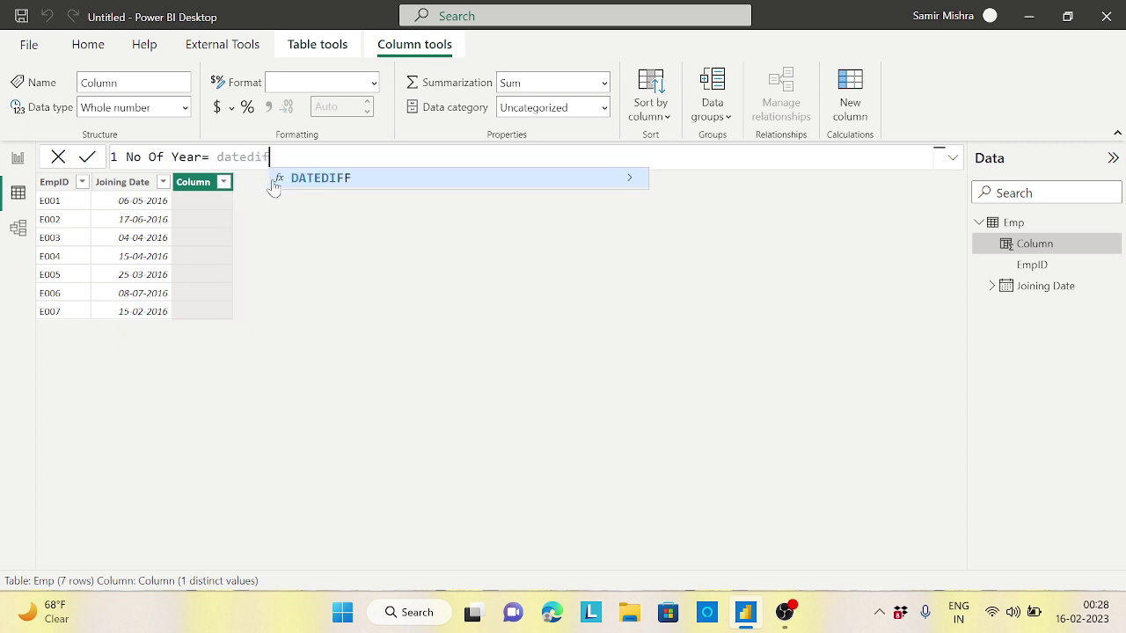
pyautogui.click(274, 184)
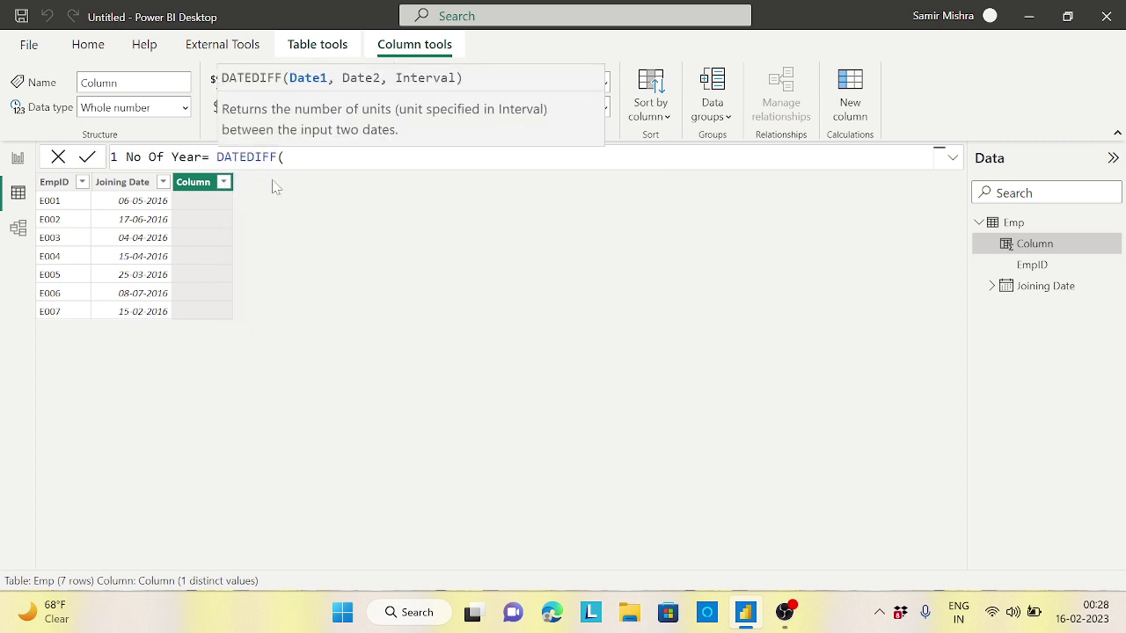
pyautogui.write('join')
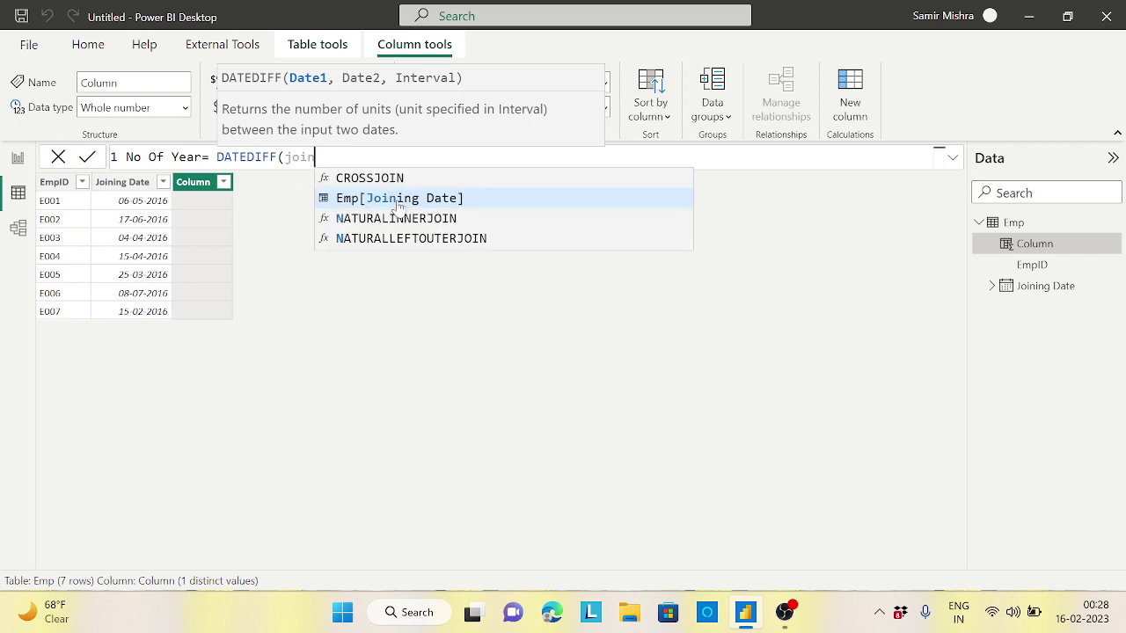
pyautogui.click(407, 204)
pyautogui.write(',tod')
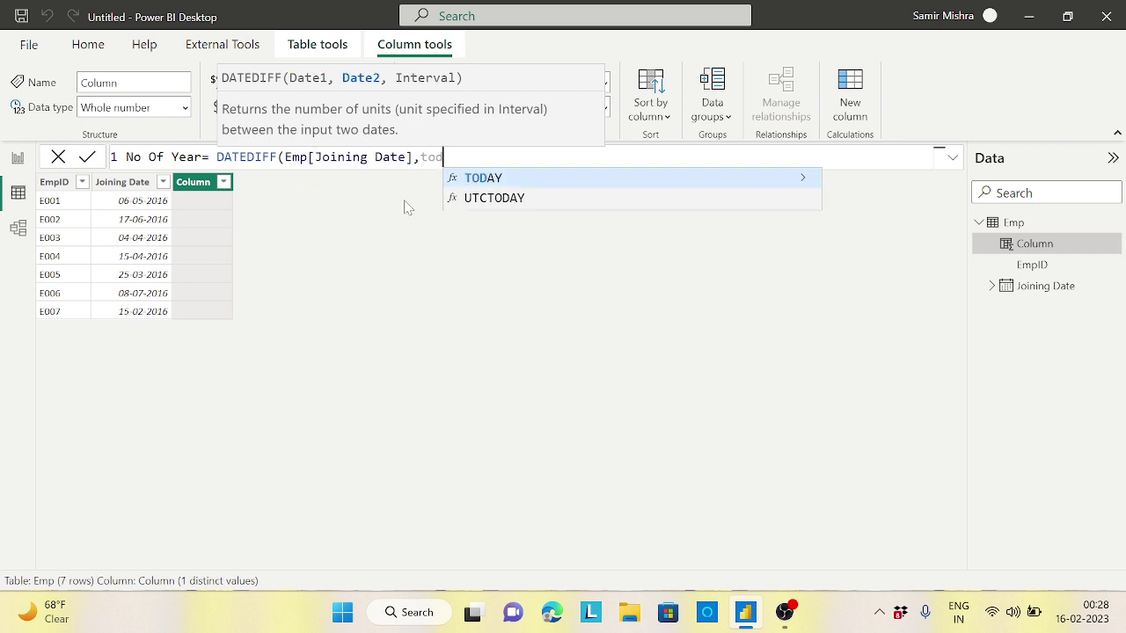
pyautogui.click(477, 178)
pyautogui.write(',year)')
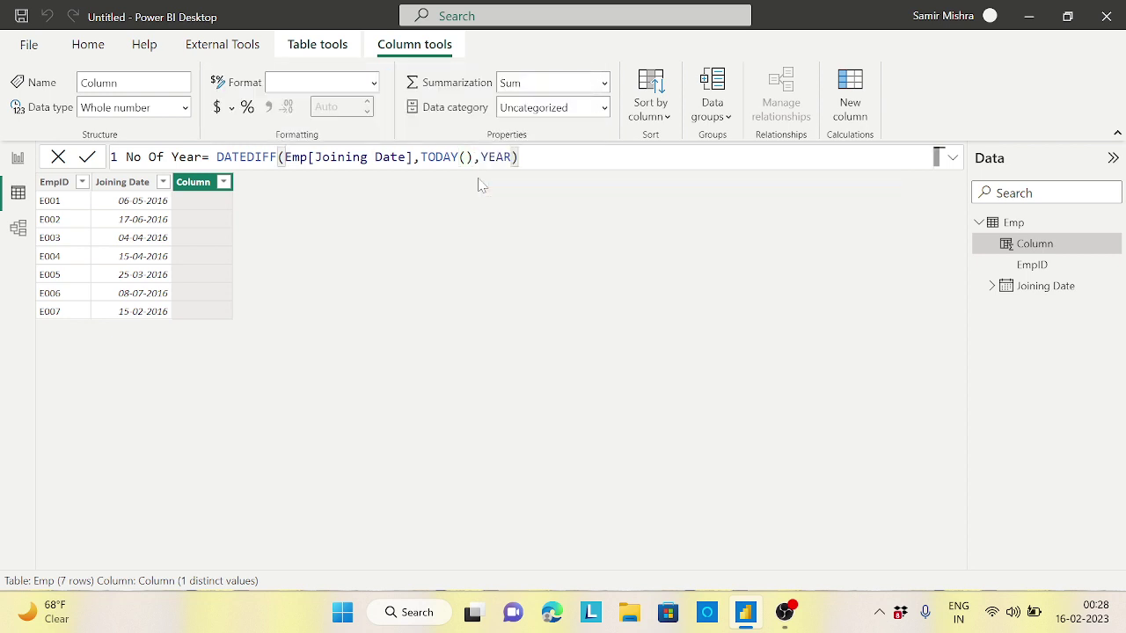
# Step: Commit the No Of Year formula and confirm that all seven employees show 7
pyautogui.press('Return')
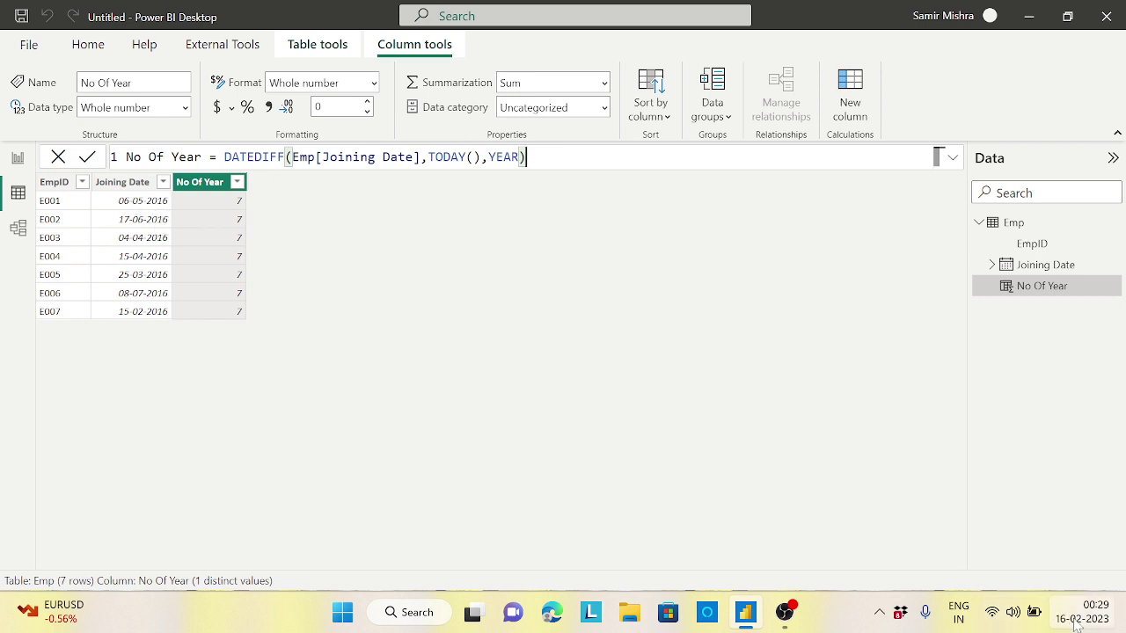
pyautogui.moveTo(1079, 624)
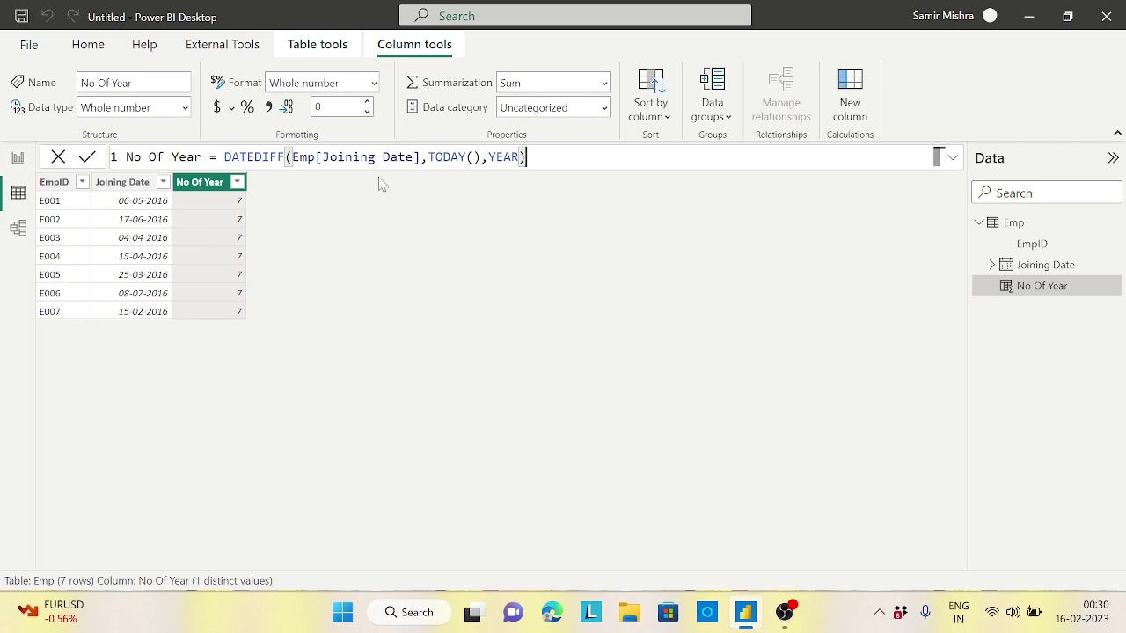
# Step: Expand the formula bar and open blank lines above the DATEDIFF expression
pyautogui.click(951, 162)
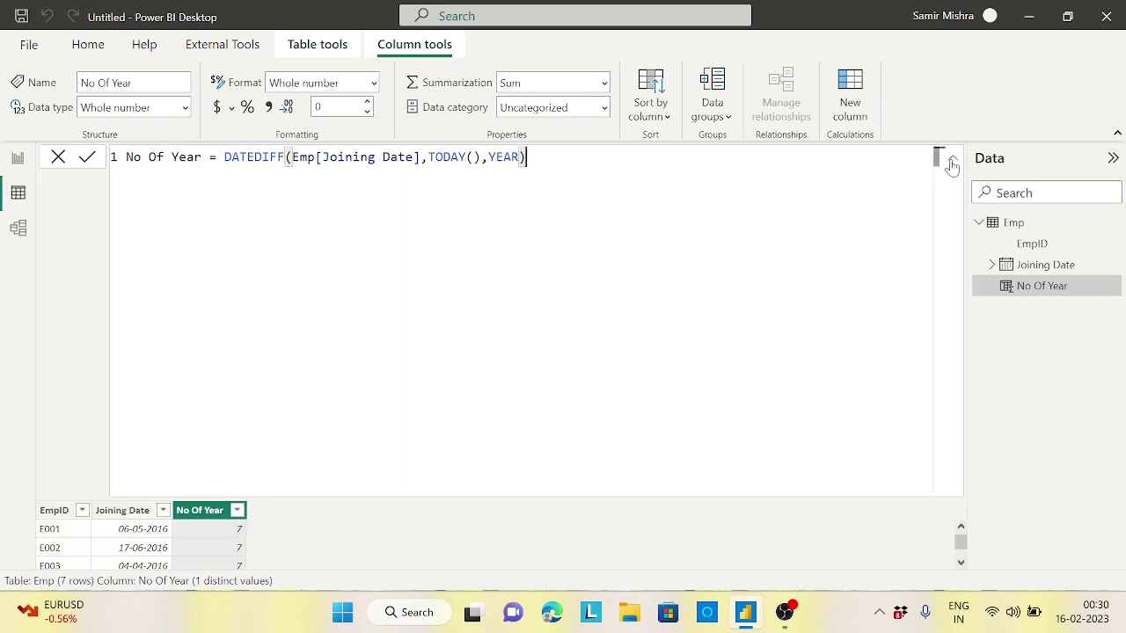
pyautogui.click(225, 157)
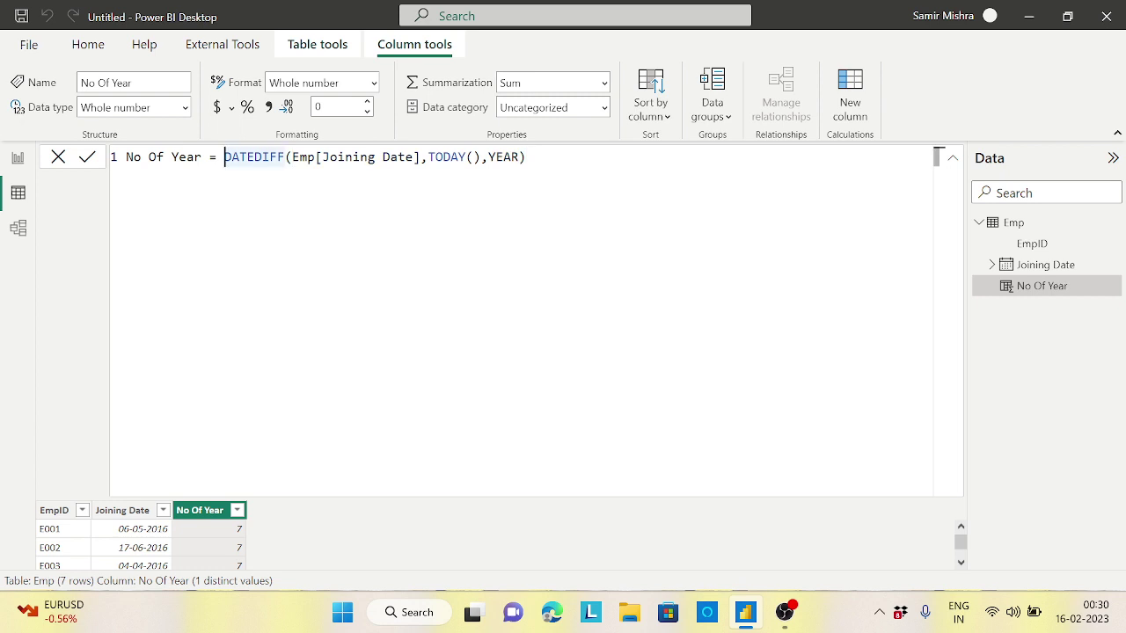
pyautogui.press('Return')
pyautogui.press('Return')
pyautogui.press('Return')
pyautogui.press('Return')
pyautogui.press('Return')
pyautogui.press('Return')
pyautogui.press('Return')
pyautogui.press('Return')
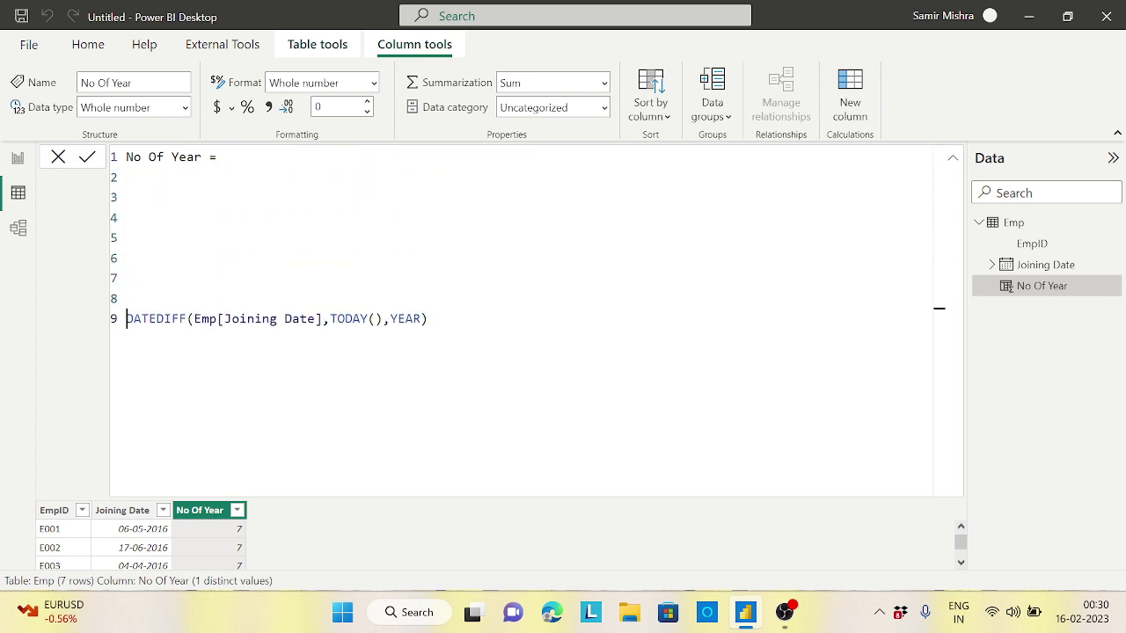
pyautogui.click(127, 197)
pyautogui.click(127, 177)
# Step: Begin an IF whose test is MONTH(Emp[Joining Date])>MONTH(TODAY())
pyautogui.write('IF(')
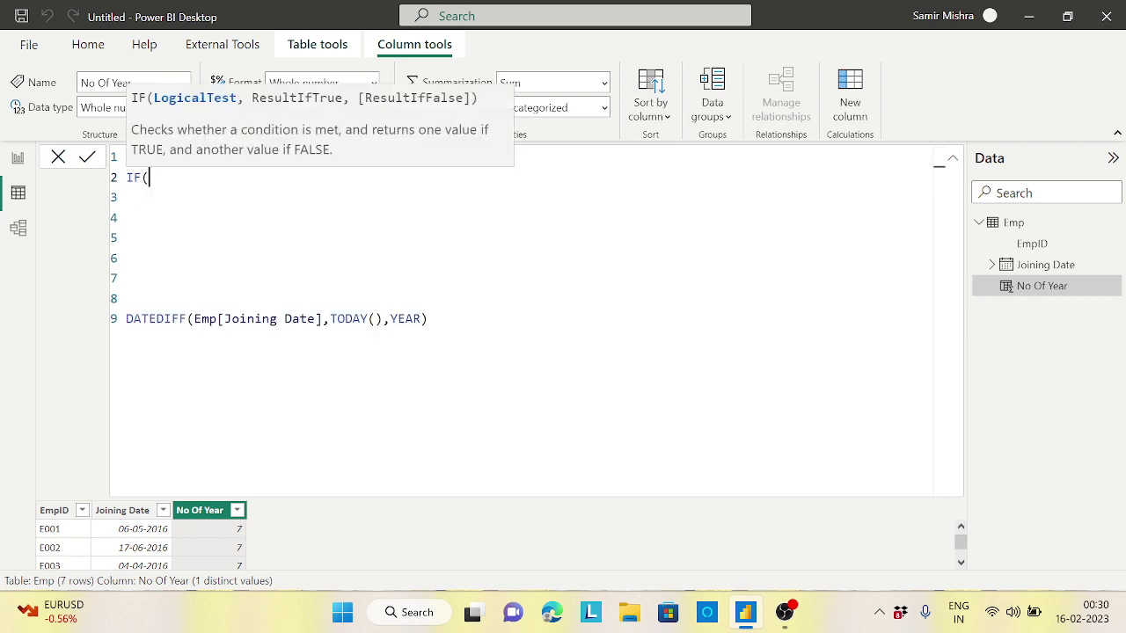
pyautogui.hotkey('shift', 'Return')
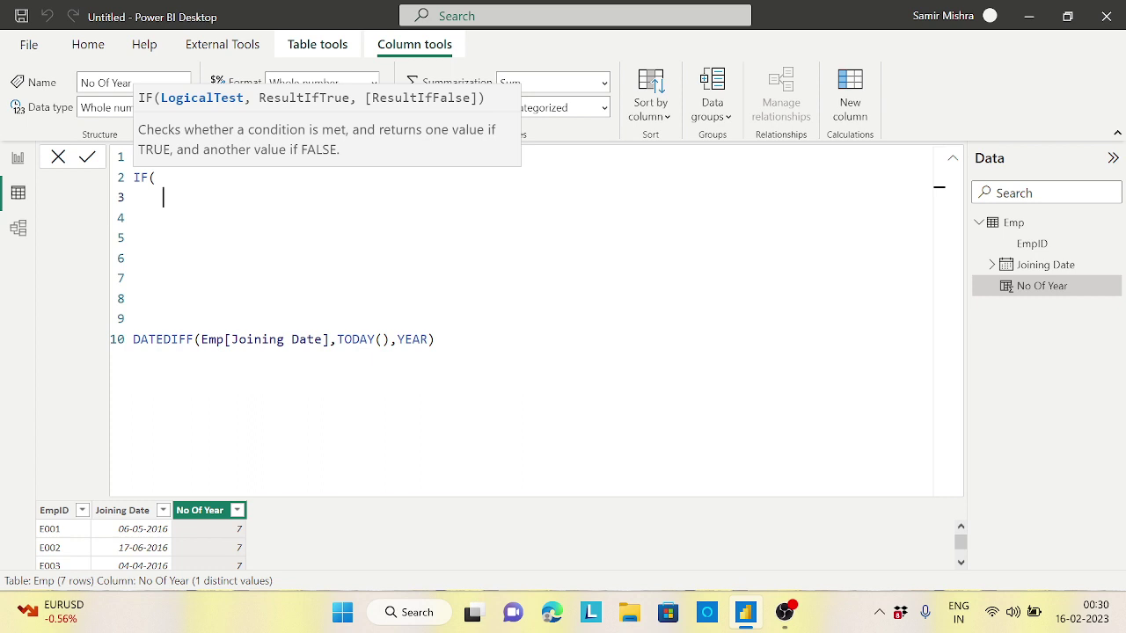
pyautogui.write('month')
pyautogui.press('Tab')
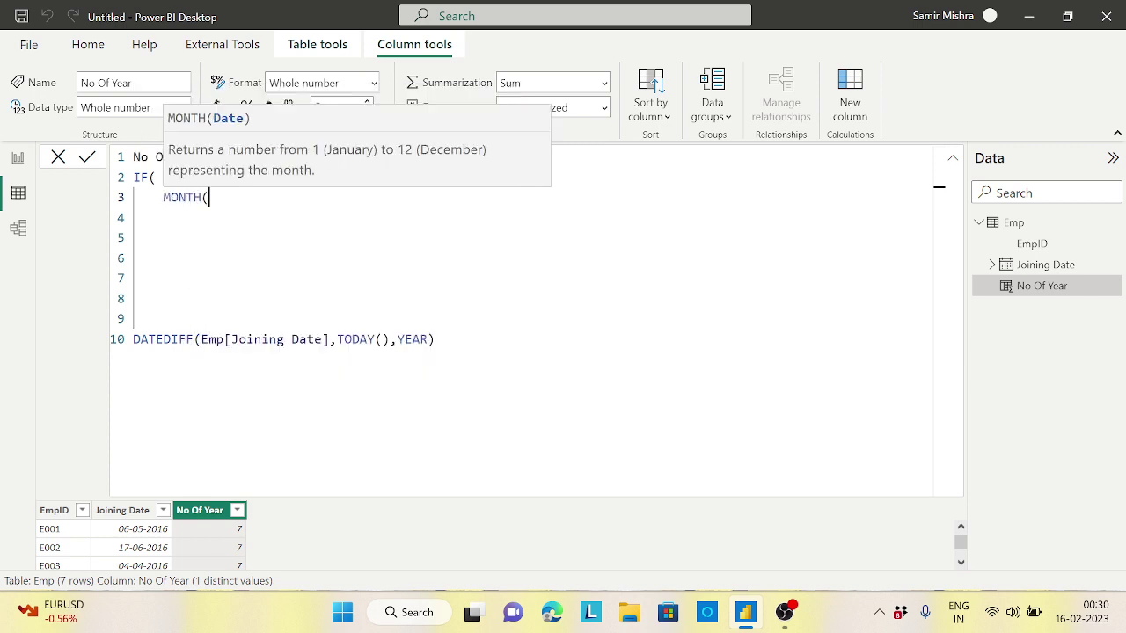
pyautogui.write('join')
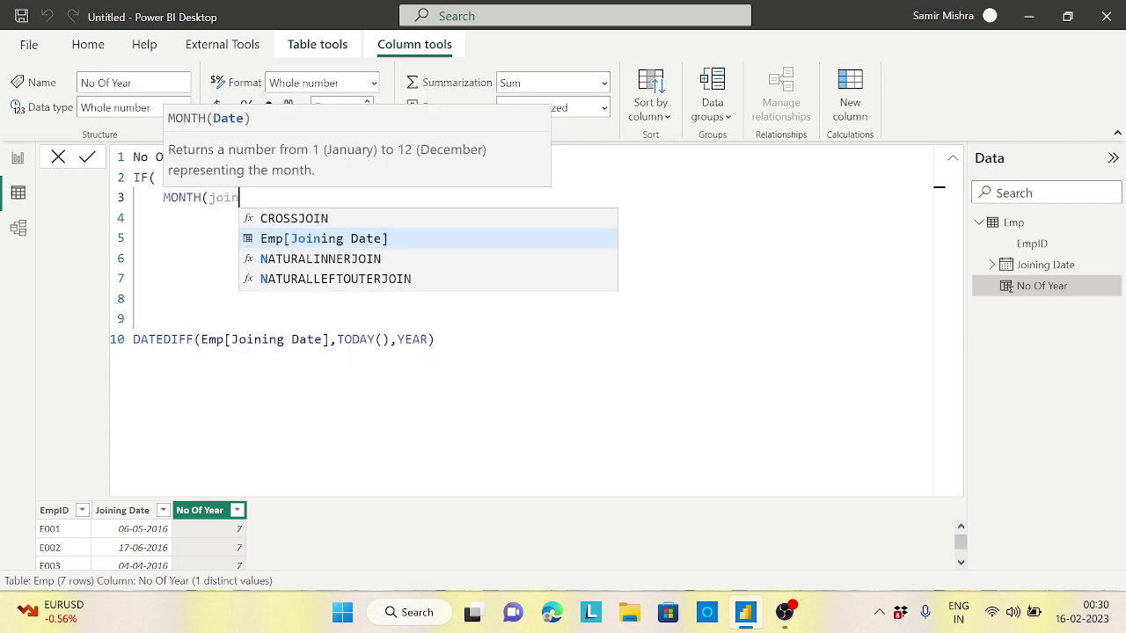
pyautogui.press('Tab')
pyautogui.write(')')
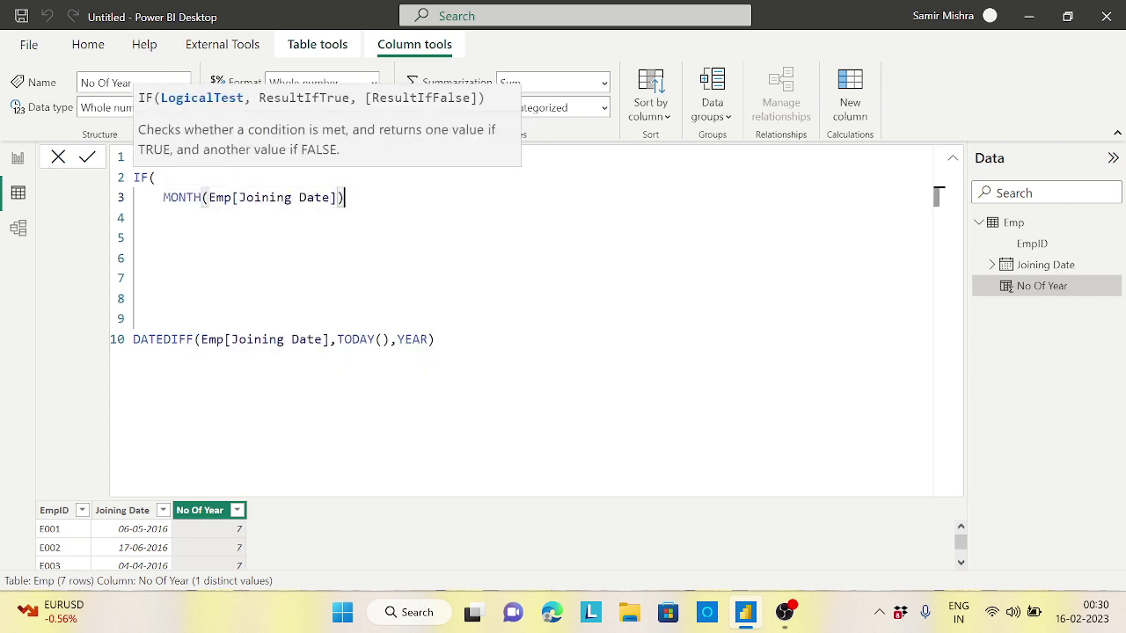
pyautogui.write('>month')
pyautogui.press('Tab')
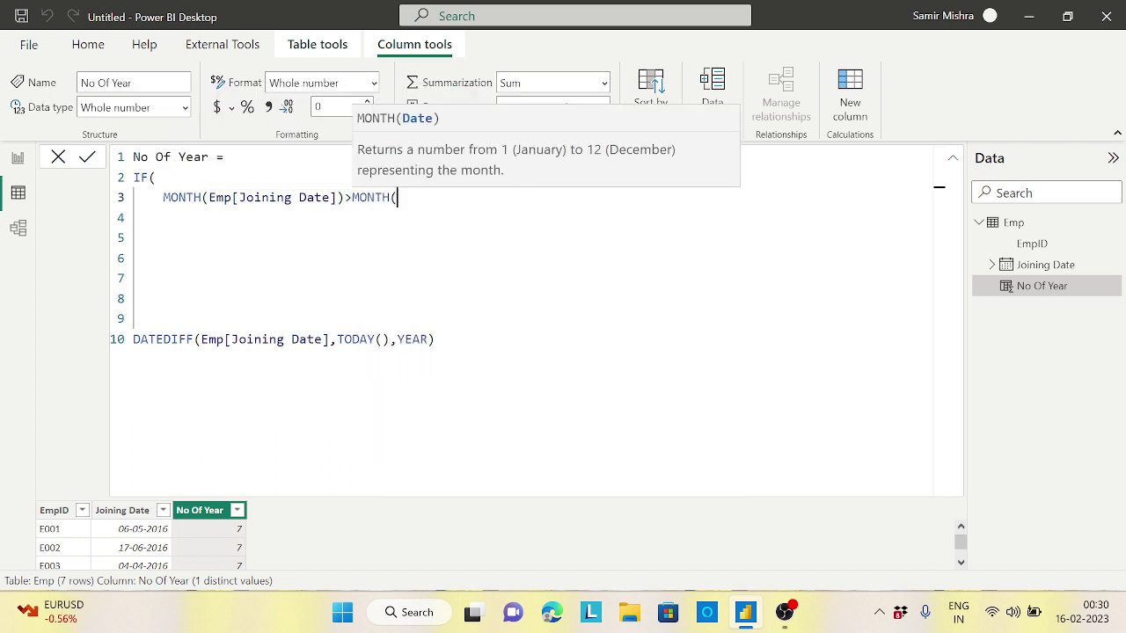
pyautogui.write('toda')
pyautogui.press('Tab')
pyautogui.write(')')
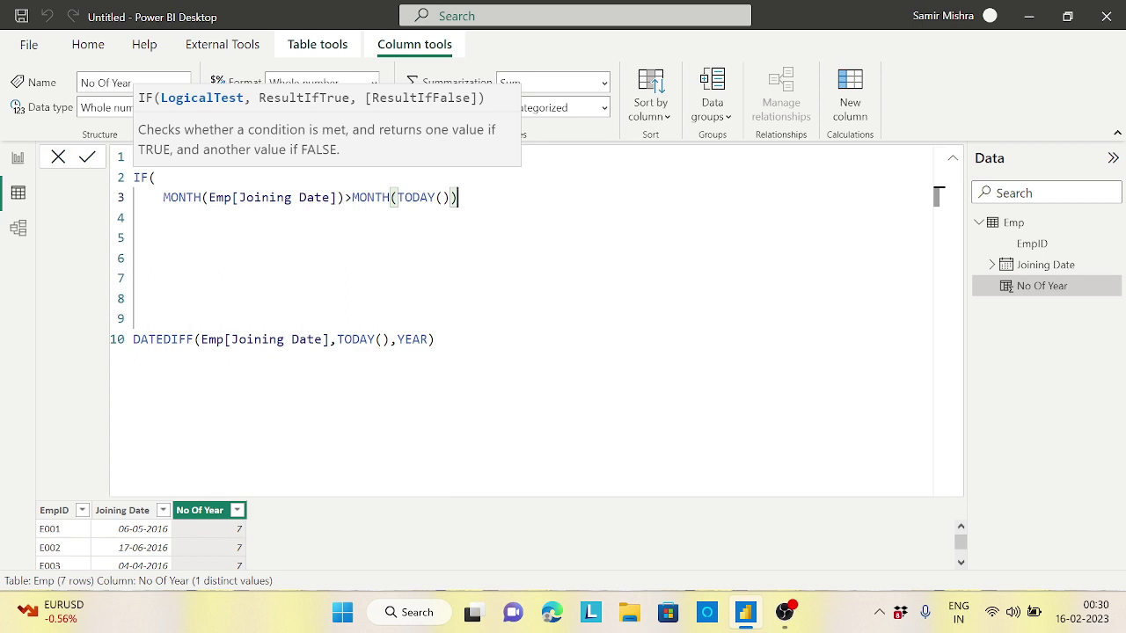
# Step: OR in a clause starting MONTH(Emp[Joining Date])=MONTH(TODAY()) &&
pyautogui.write('||')
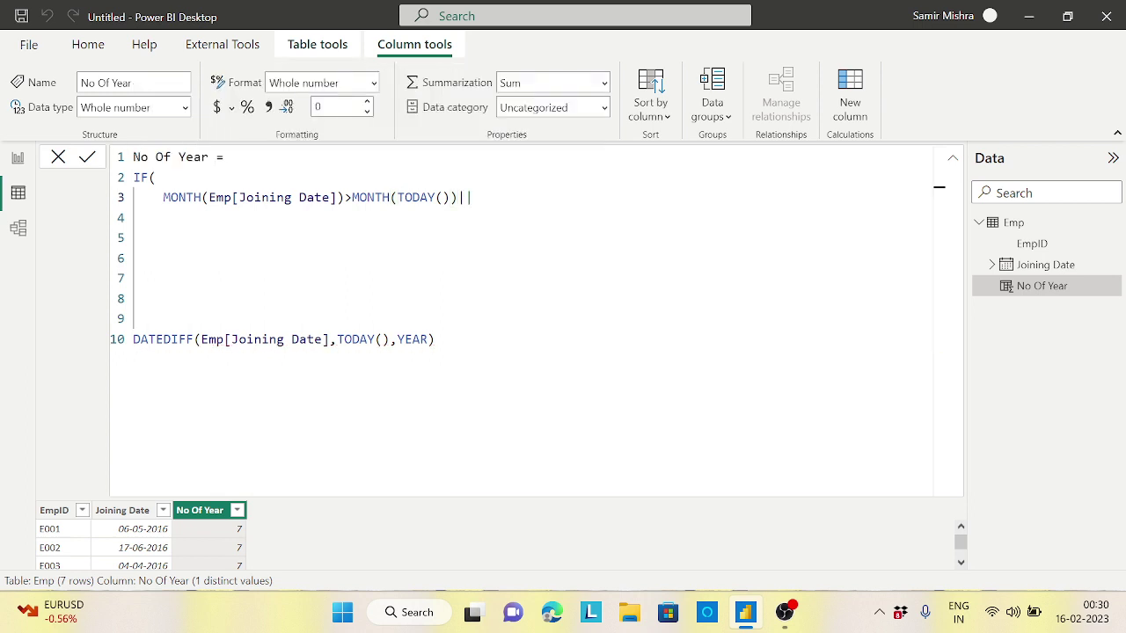
pyautogui.press('Return')
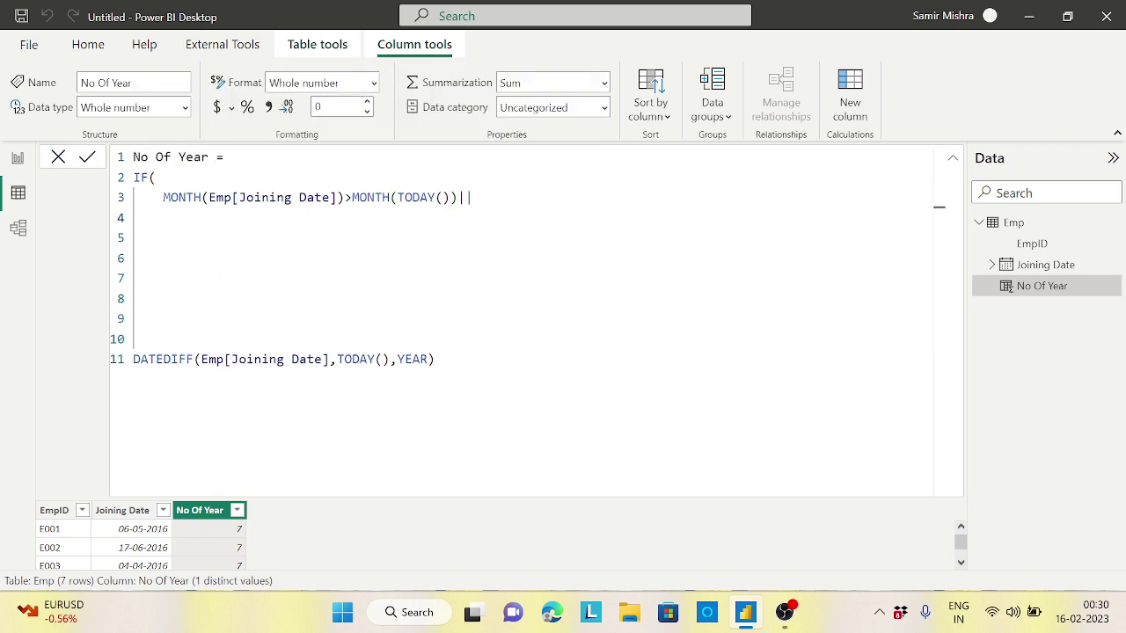
pyautogui.write('(')
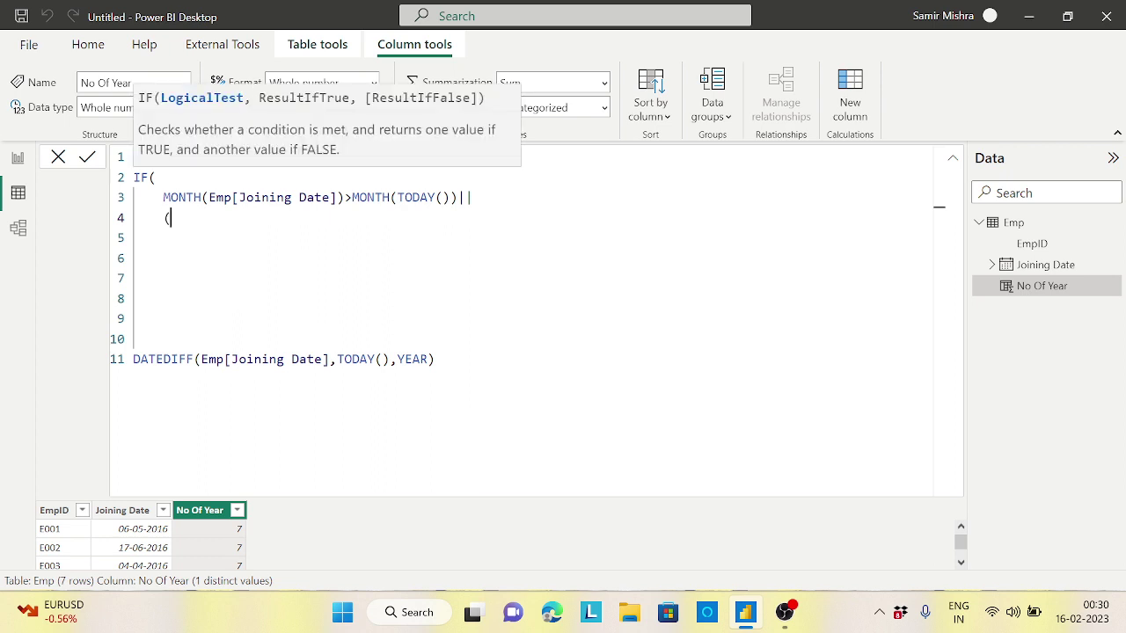
pyautogui.press('Return')
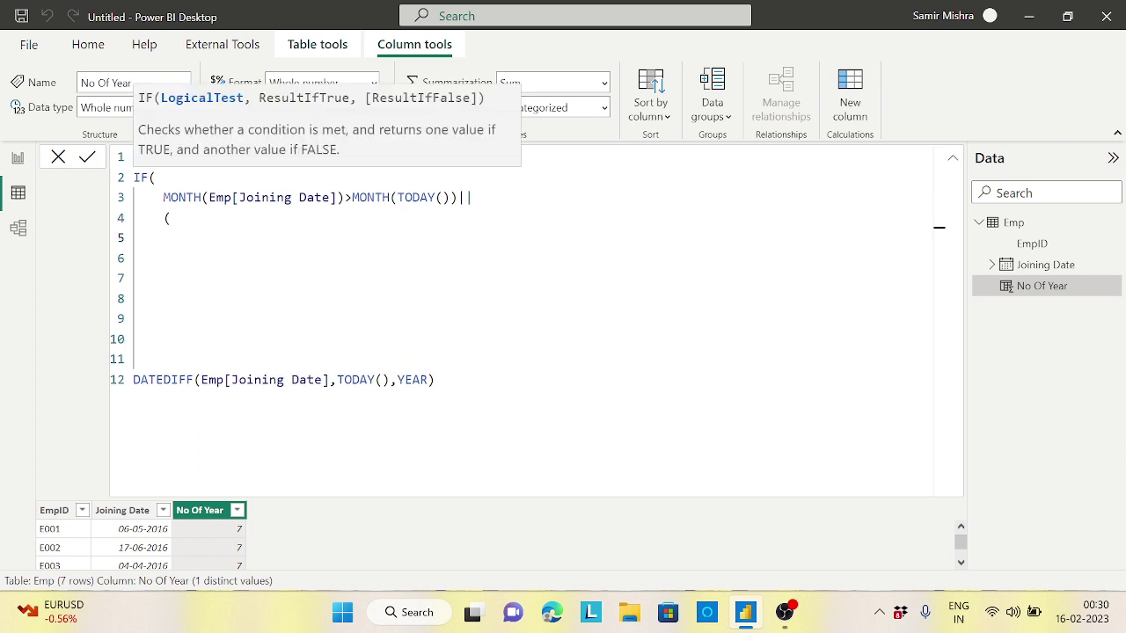
pyautogui.write('month')
pyautogui.press('Tab')
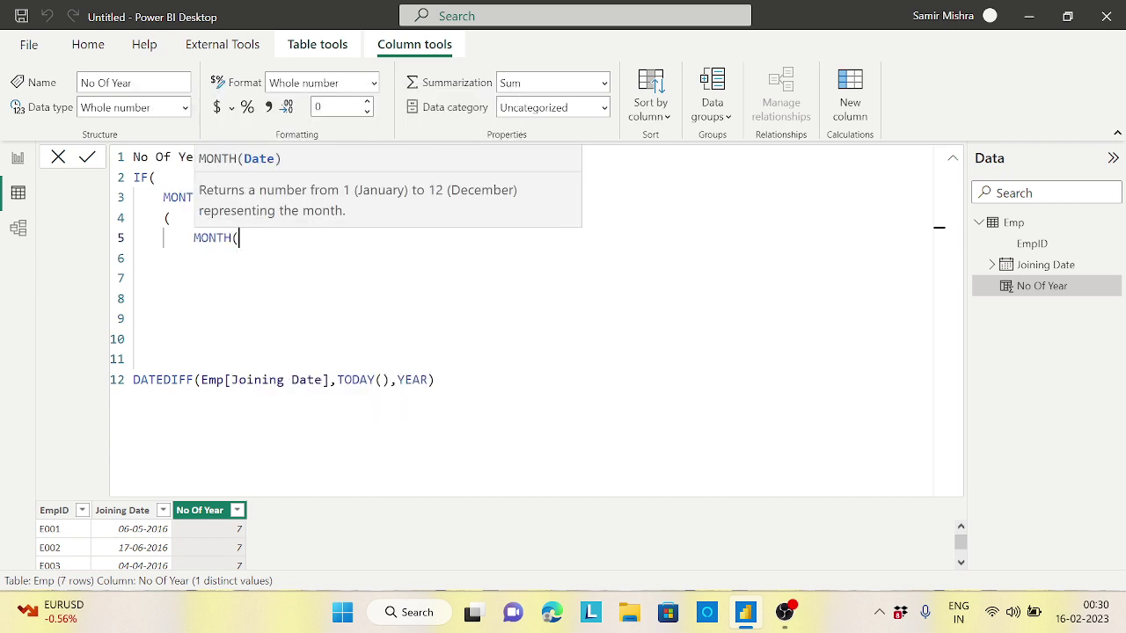
pyautogui.write('join')
pyautogui.press('Tab')
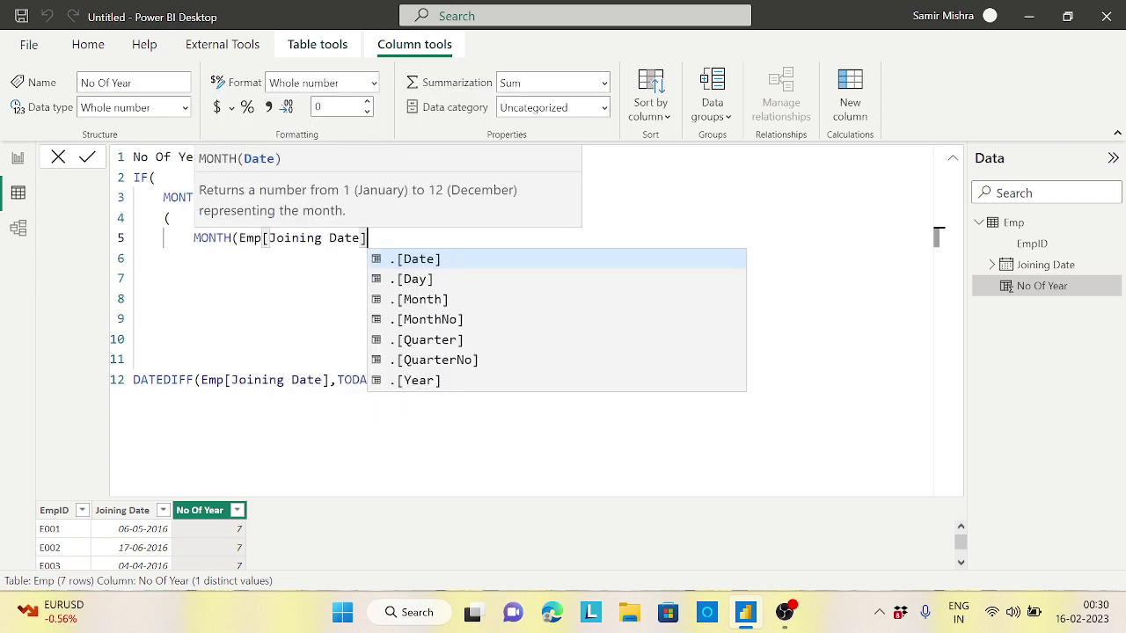
pyautogui.write(')=')
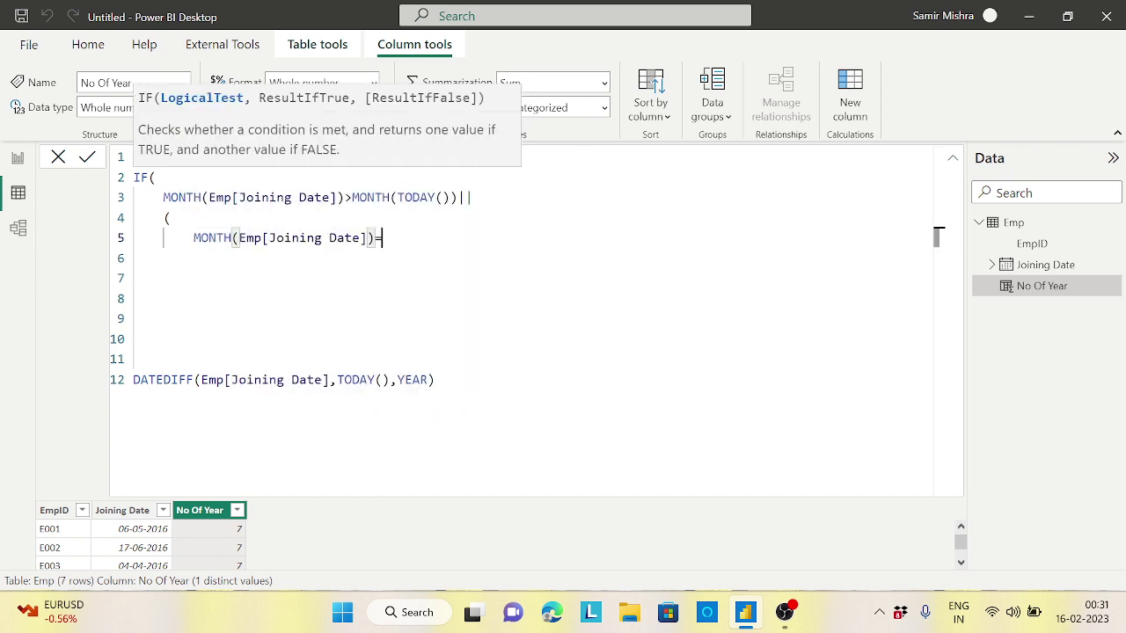
pyautogui.write('month')
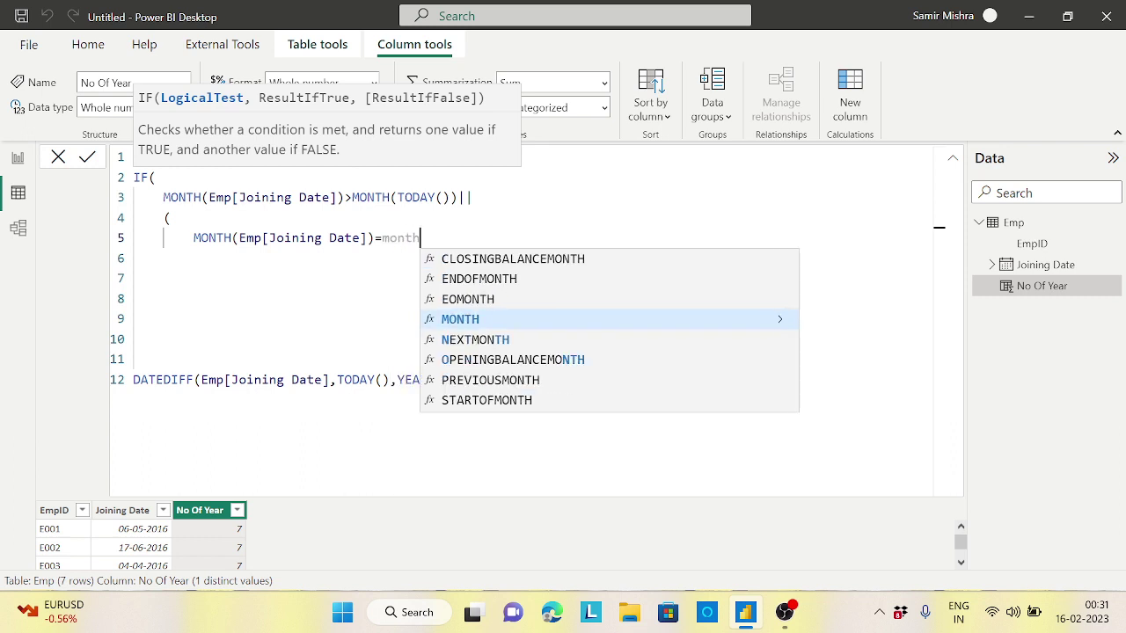
pyautogui.press('capslock')
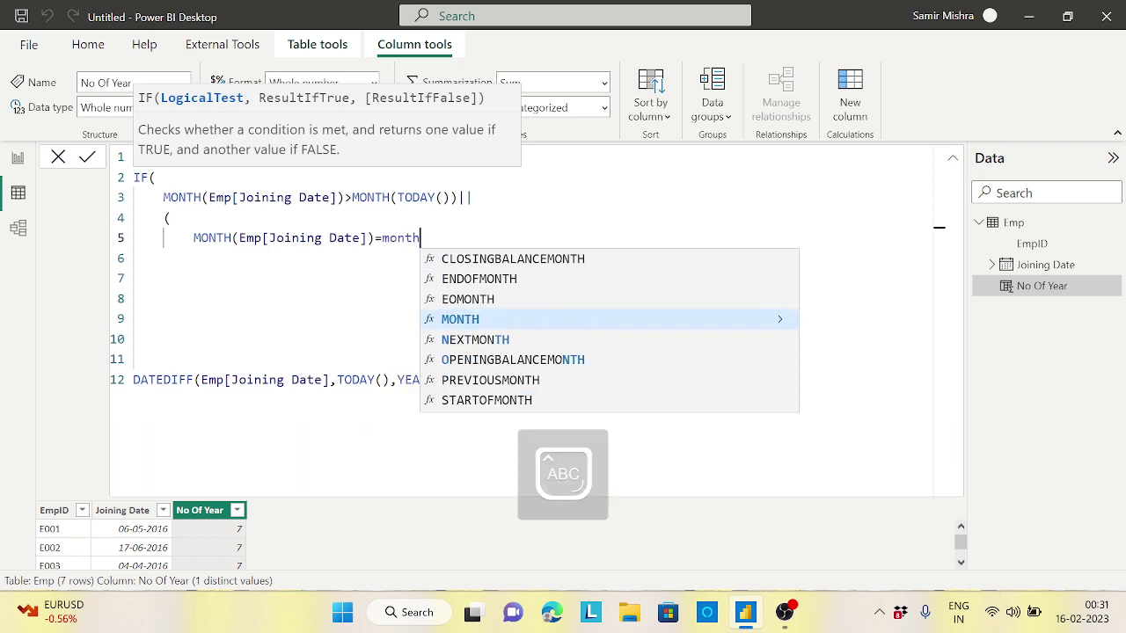
pyautogui.press('Tab')
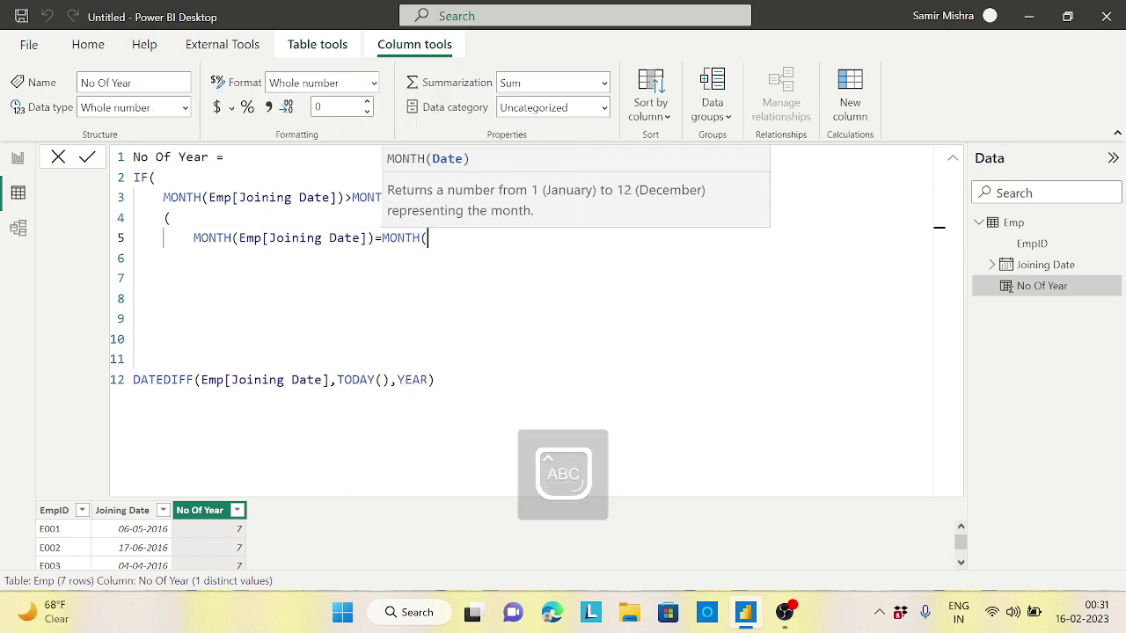
pyautogui.write('TOD')
pyautogui.press('Tab')
pyautogui.write(')')
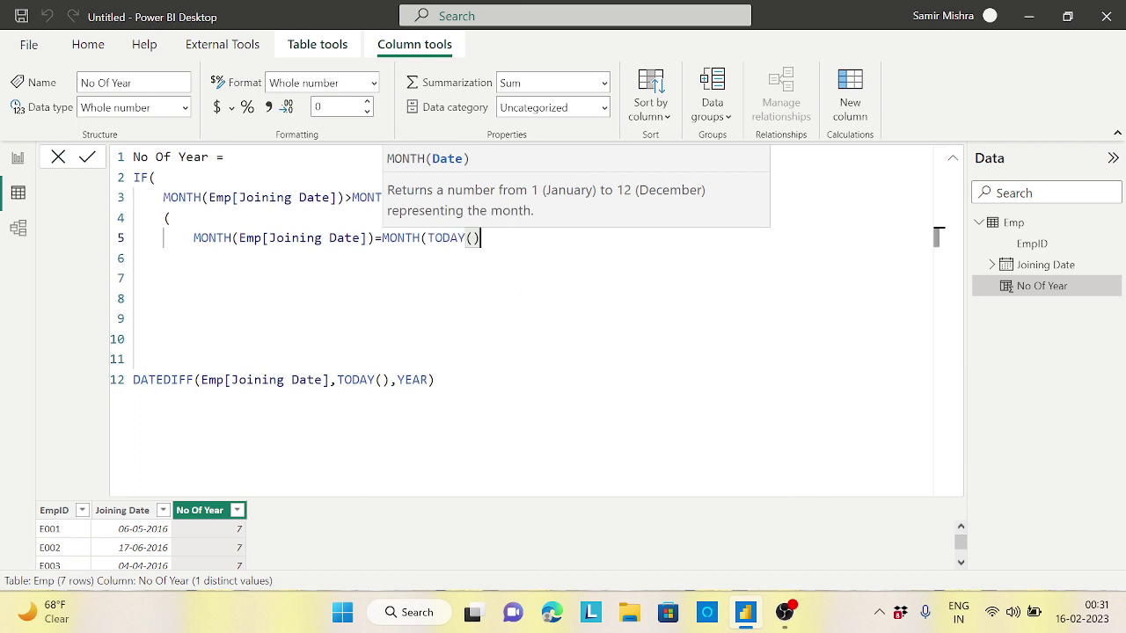
pyautogui.write(')')
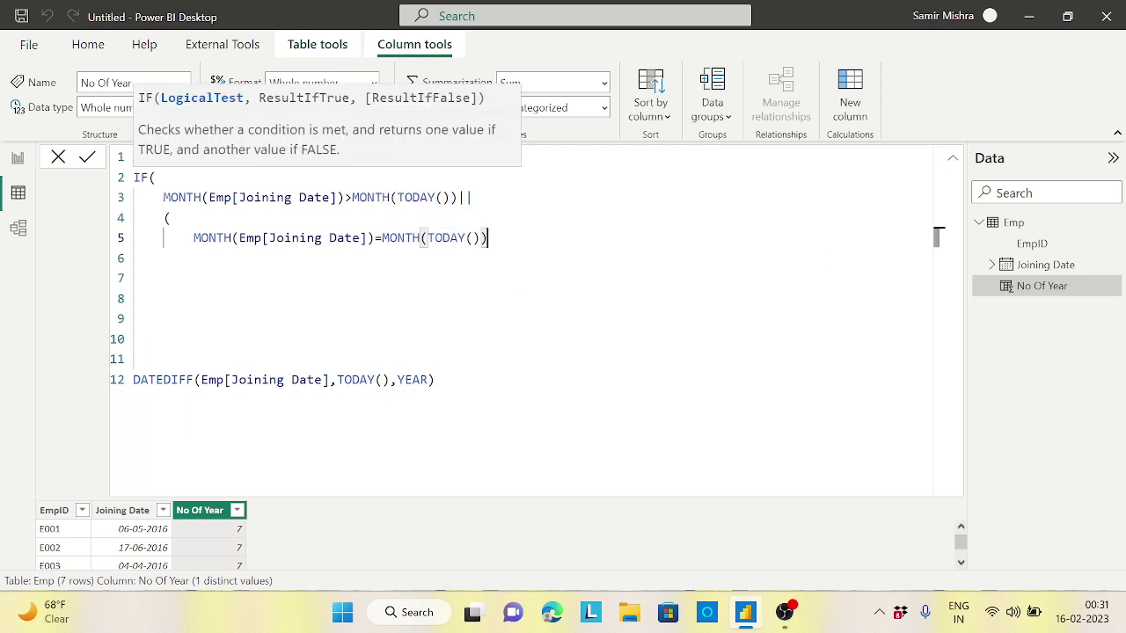
pyautogui.write('&&')
# Step: Add DAY(Emp[Joining Date])>DAY(TODAY) and wrap it with the same-month check in parentheses
pyautogui.press('Return')
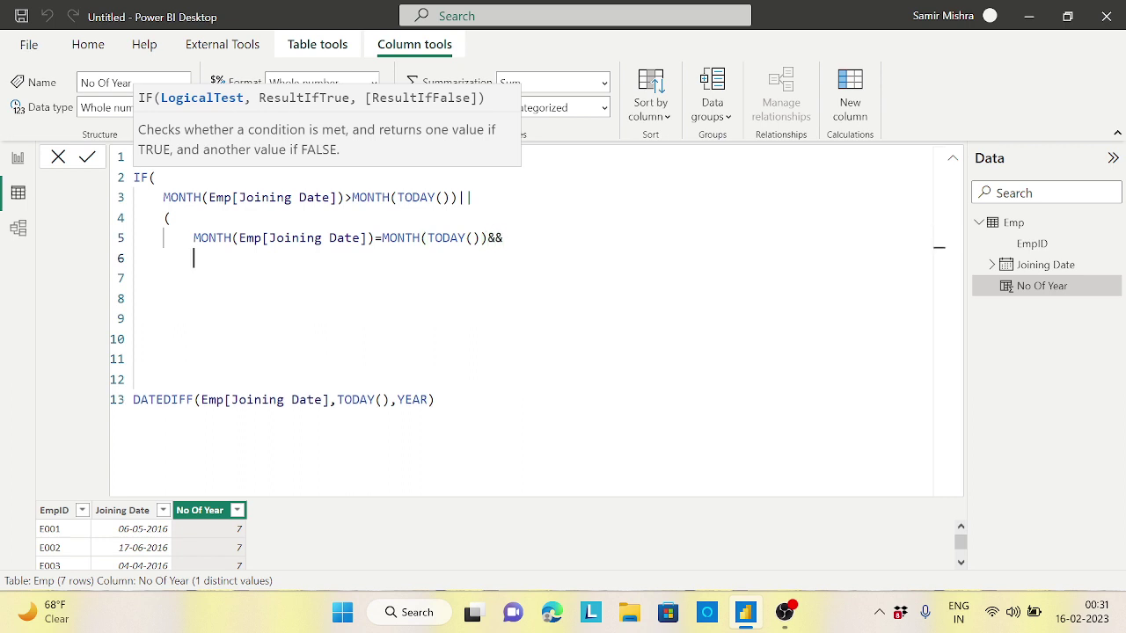
pyautogui.write('DAY')
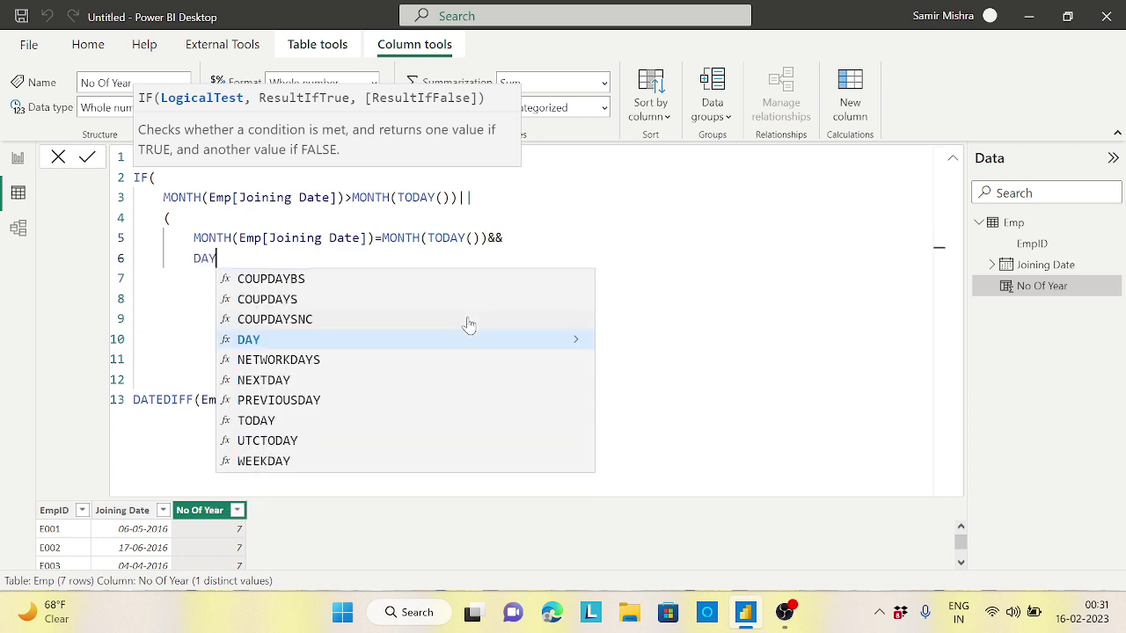
pyautogui.write('(JOIN')
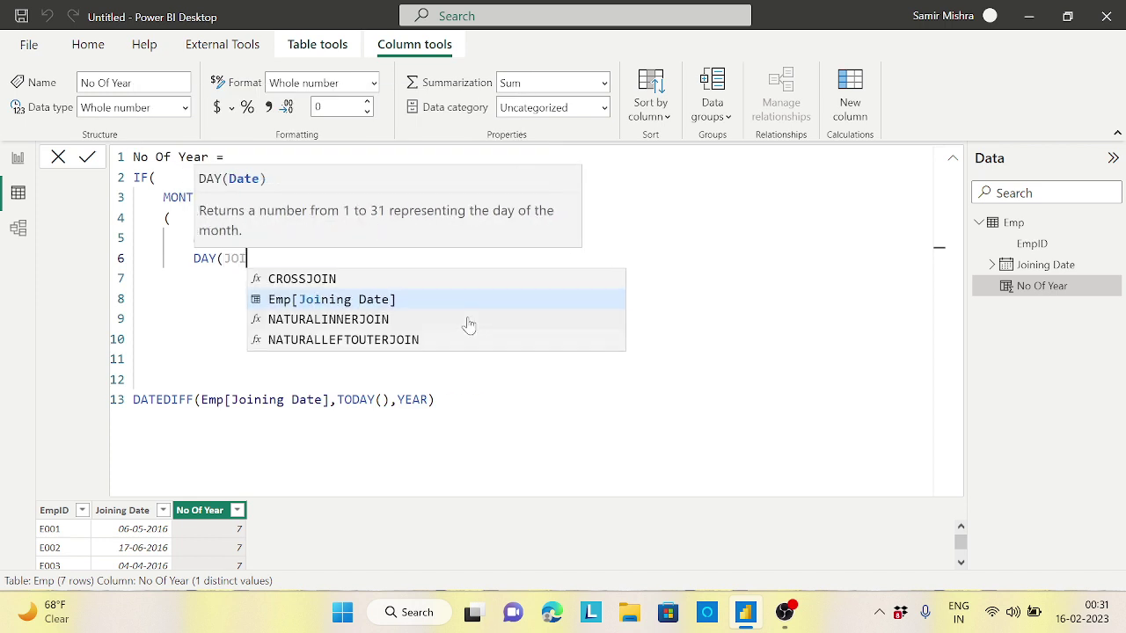
pyautogui.click(385, 299)
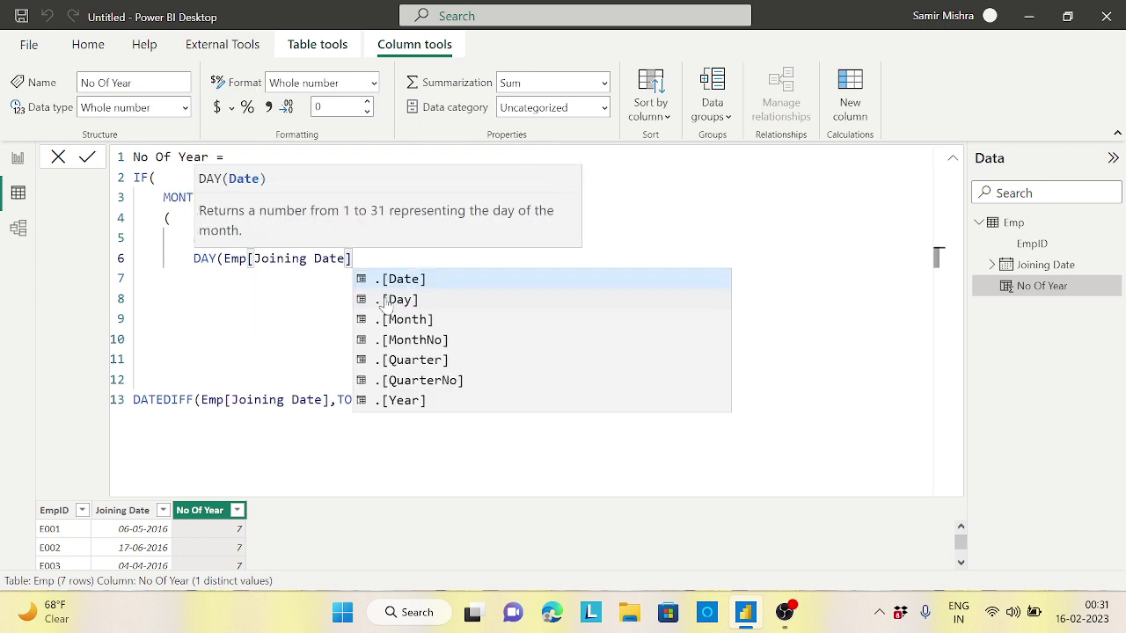
pyautogui.write(')>')
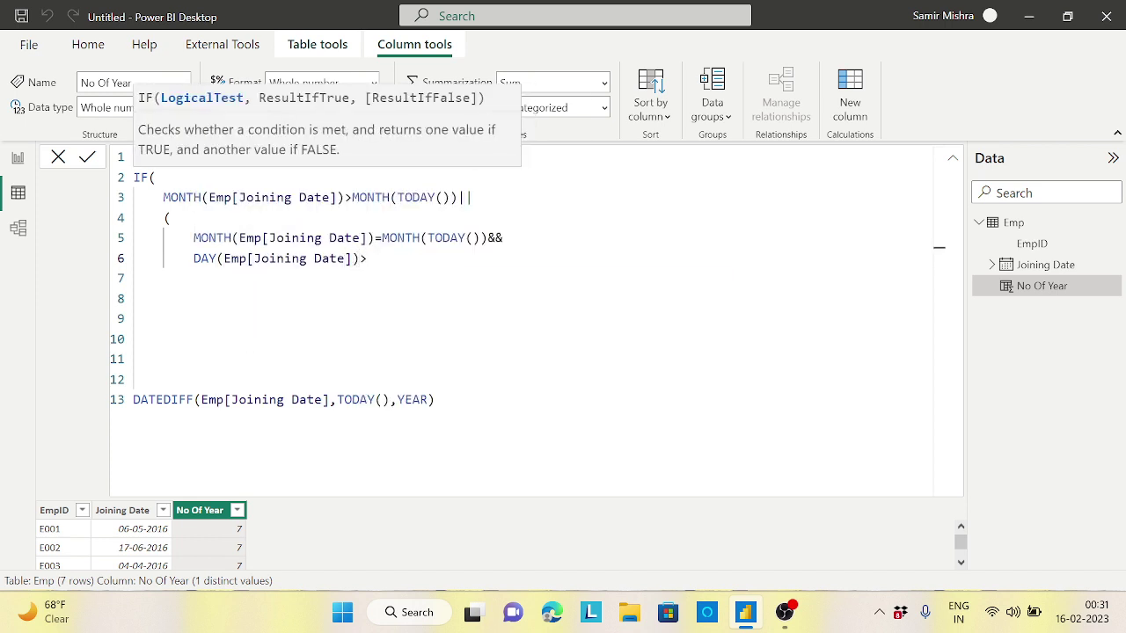
pyautogui.write('DAY(')
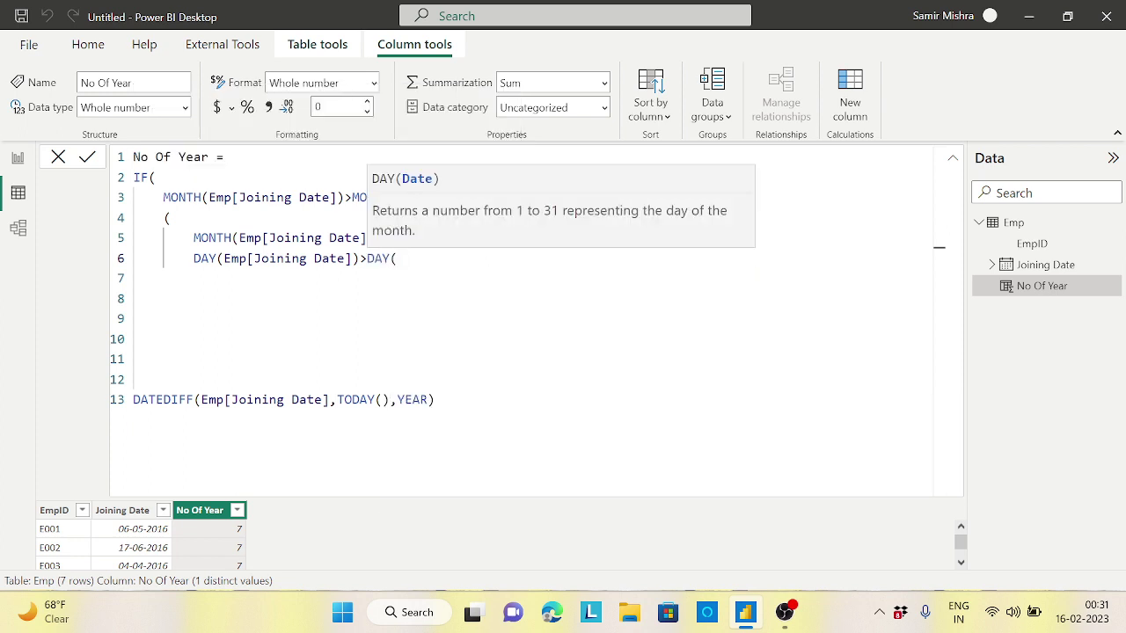
pyautogui.write('TODAY')
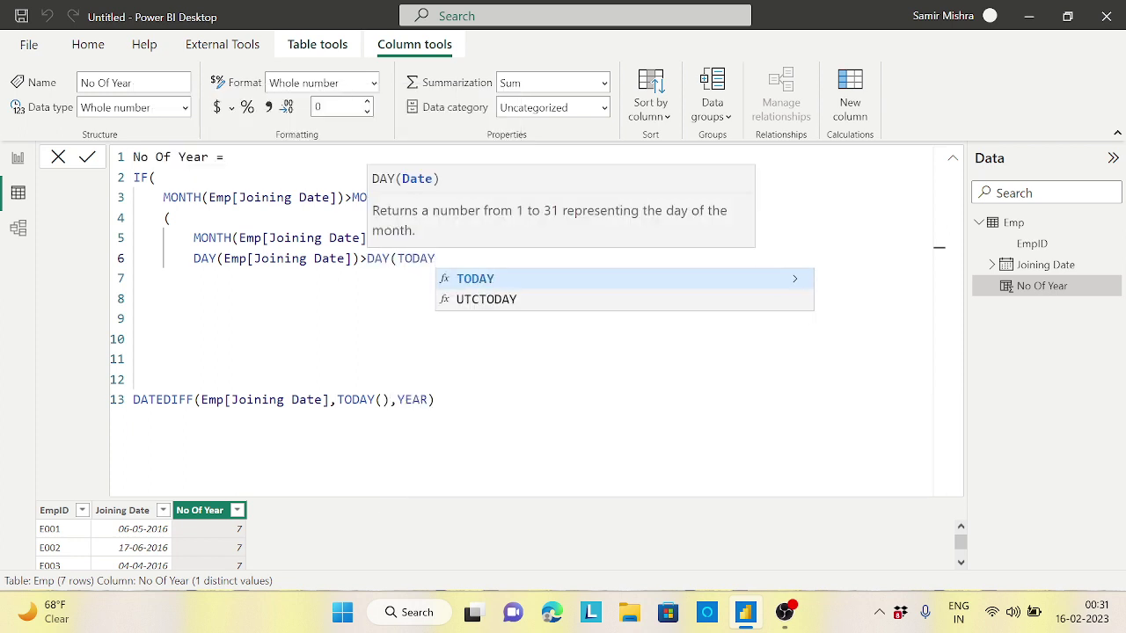
pyautogui.write(')')
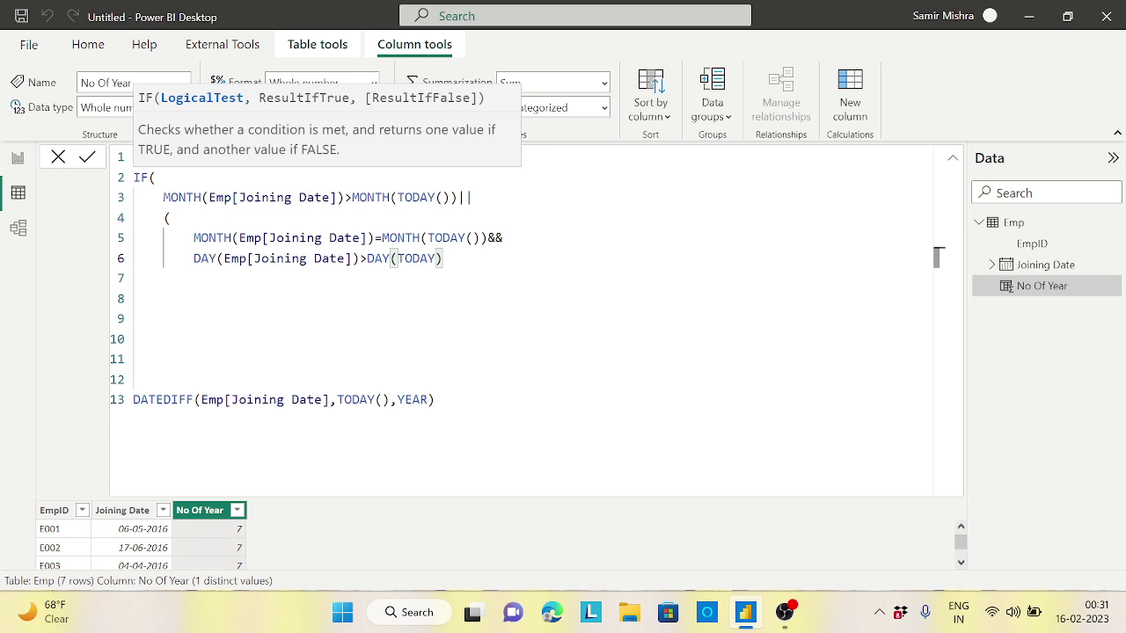
pyautogui.click(194, 238)
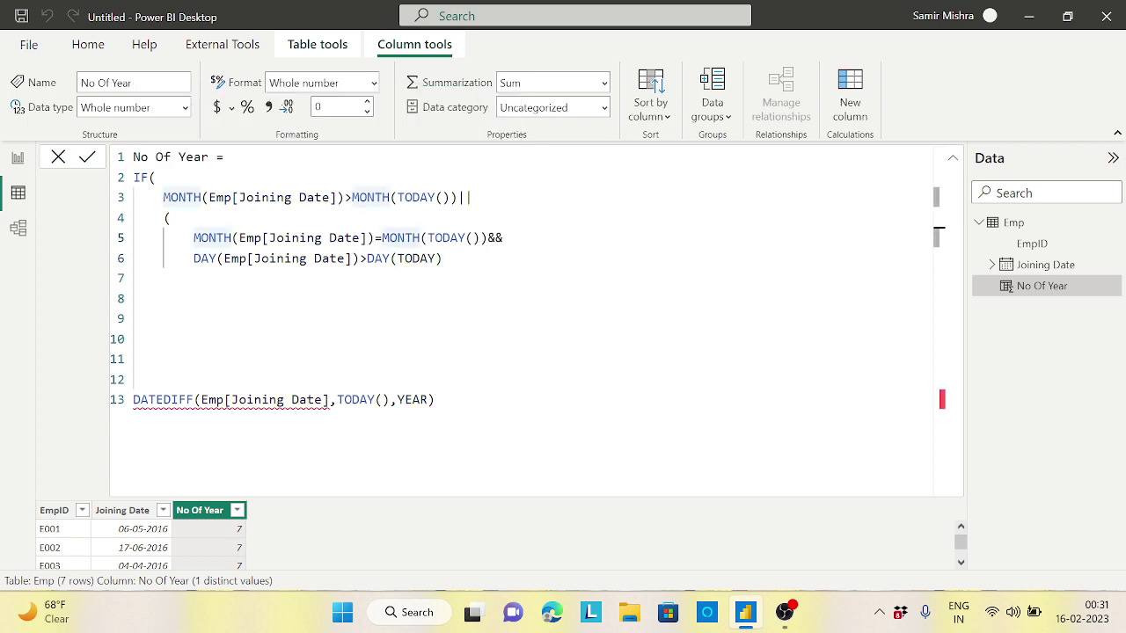
pyautogui.write('(')
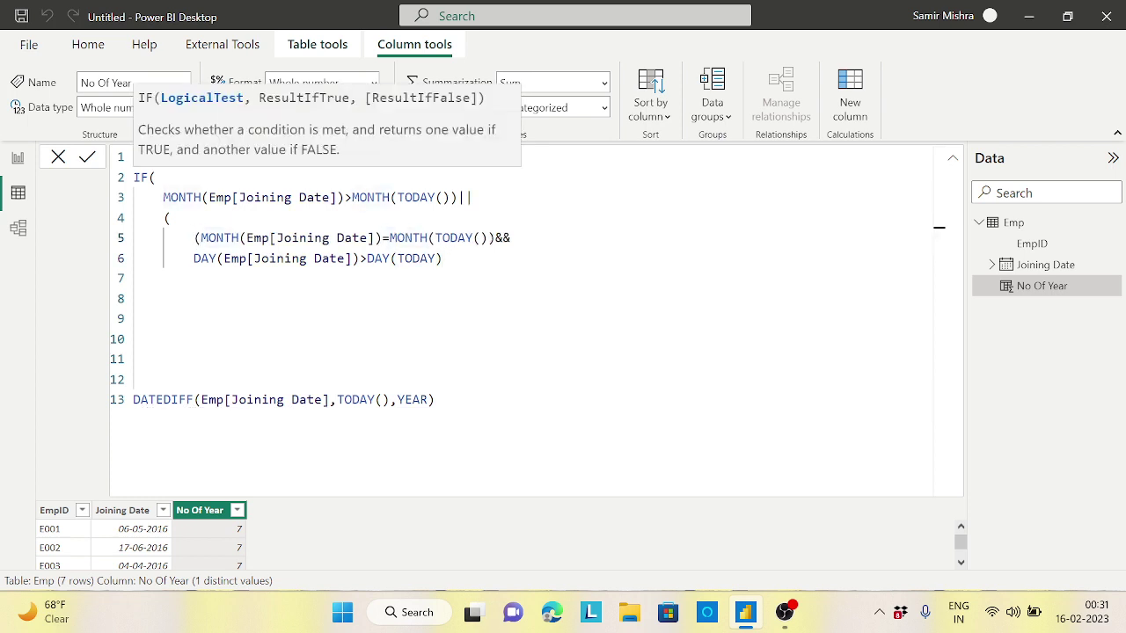
pyautogui.click(444, 258)
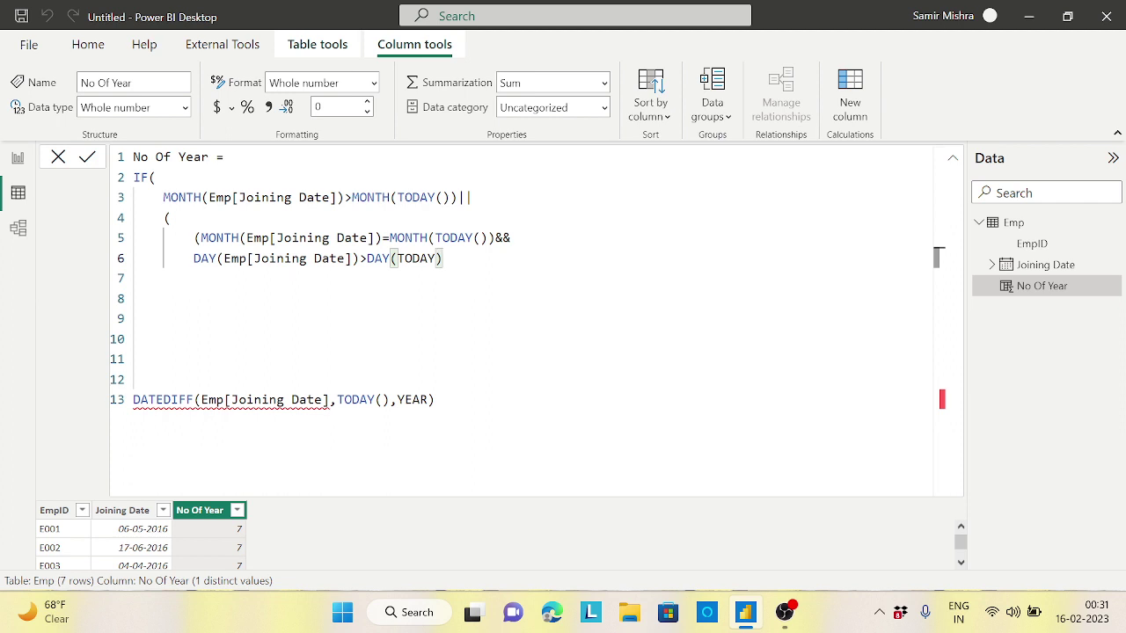
pyautogui.write(')')
pyautogui.press('Return')
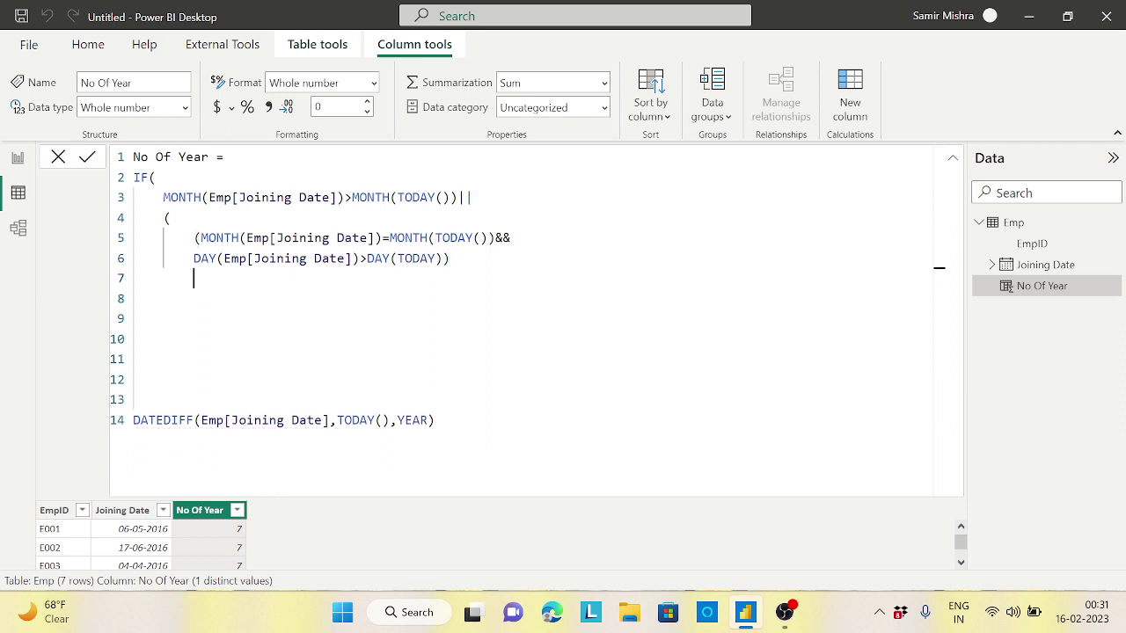
pyautogui.write(')')
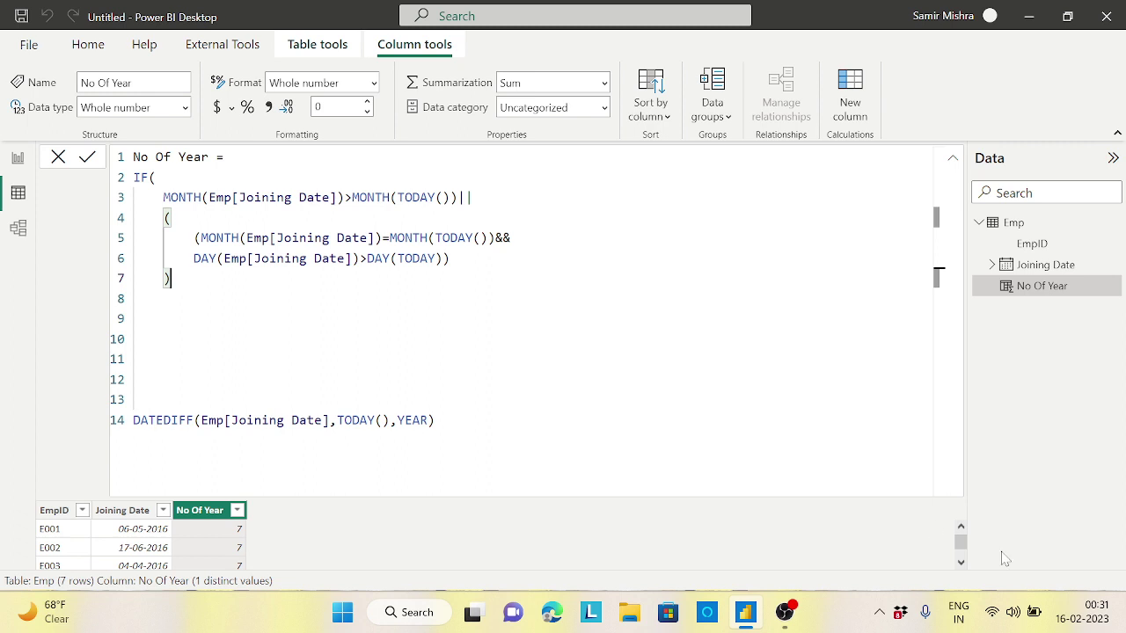
pyautogui.moveTo(1088, 626)
pyautogui.moveTo(163, 197); pyautogui.dragTo(459, 197)
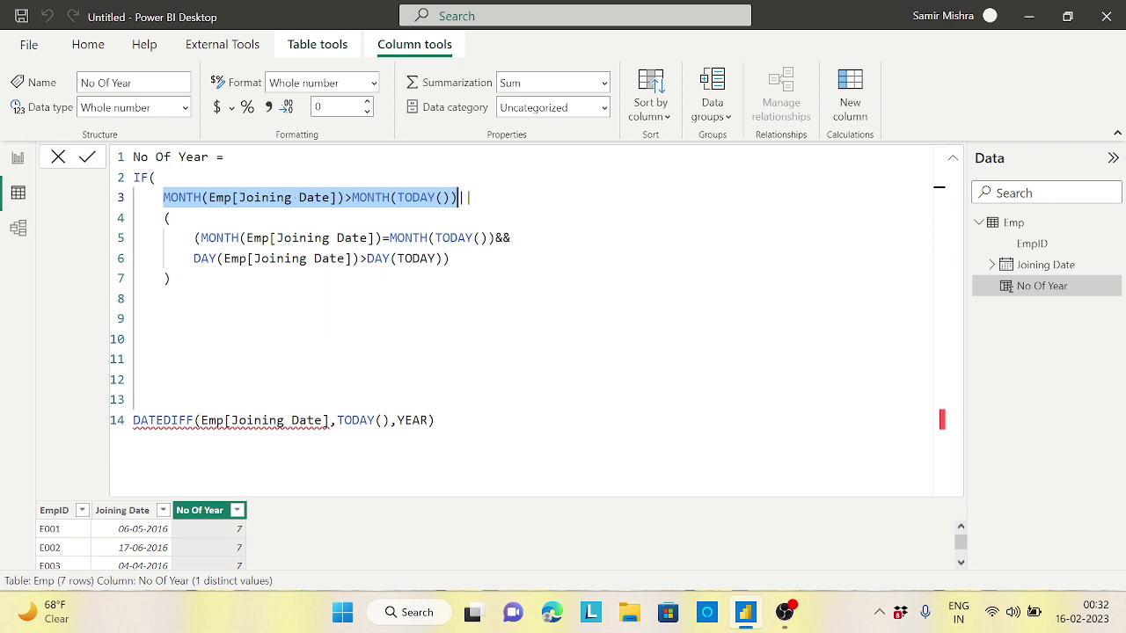
pyautogui.moveTo(193, 257); pyautogui.dragTo(450, 258)
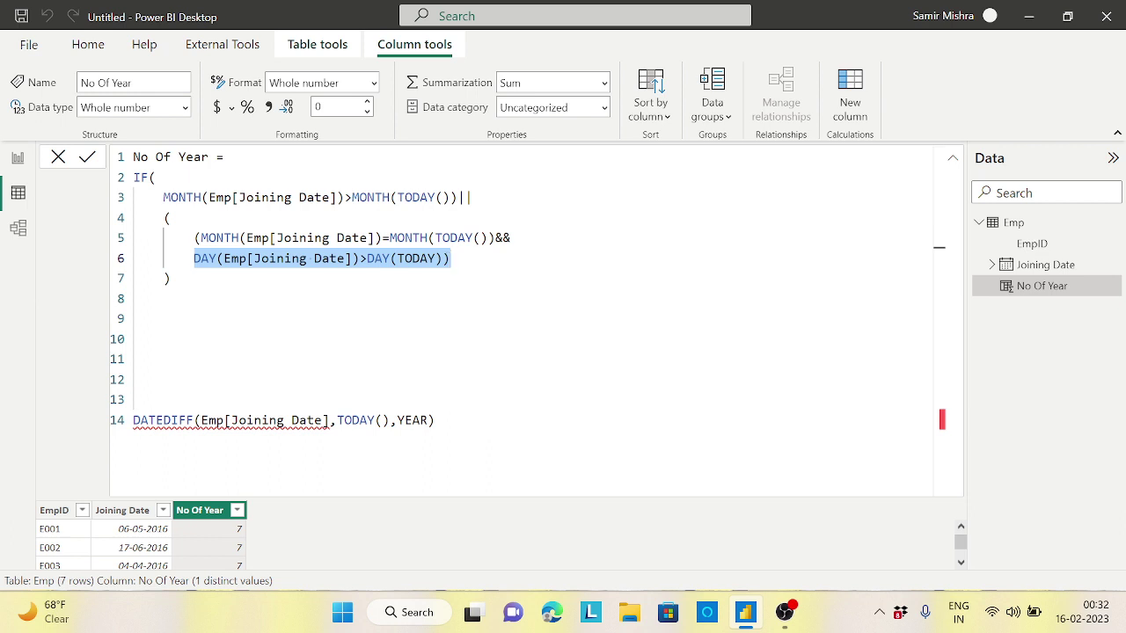
# Step: After the condition, move the DATEDIFF expression up as the true result with -1
pyautogui.click(133, 419)
pyautogui.click(171, 278)
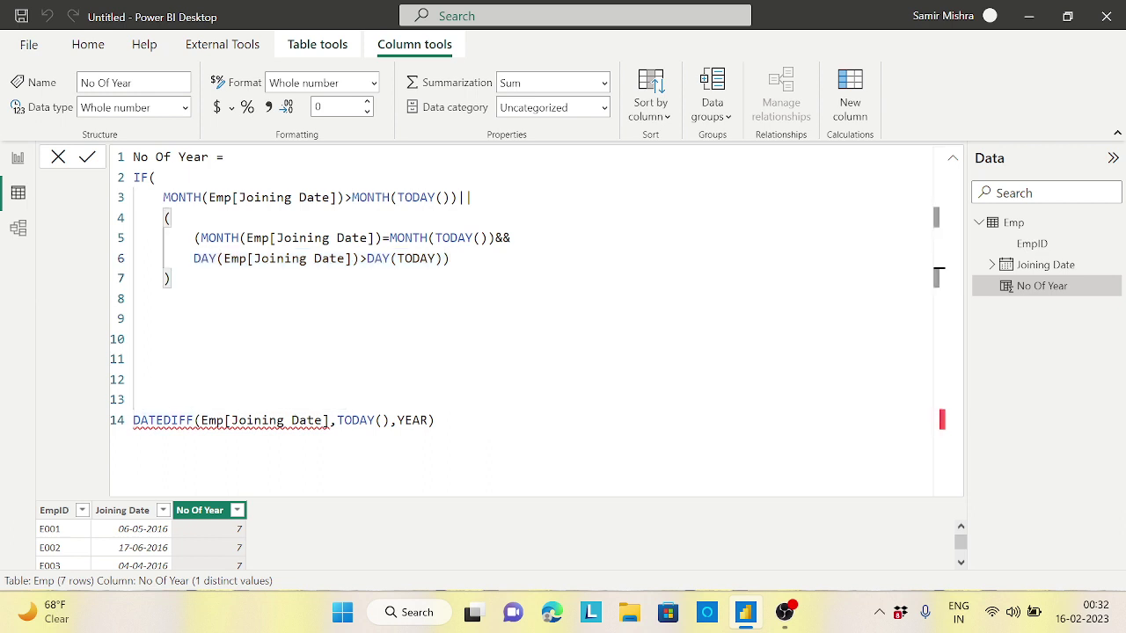
pyautogui.write(',')
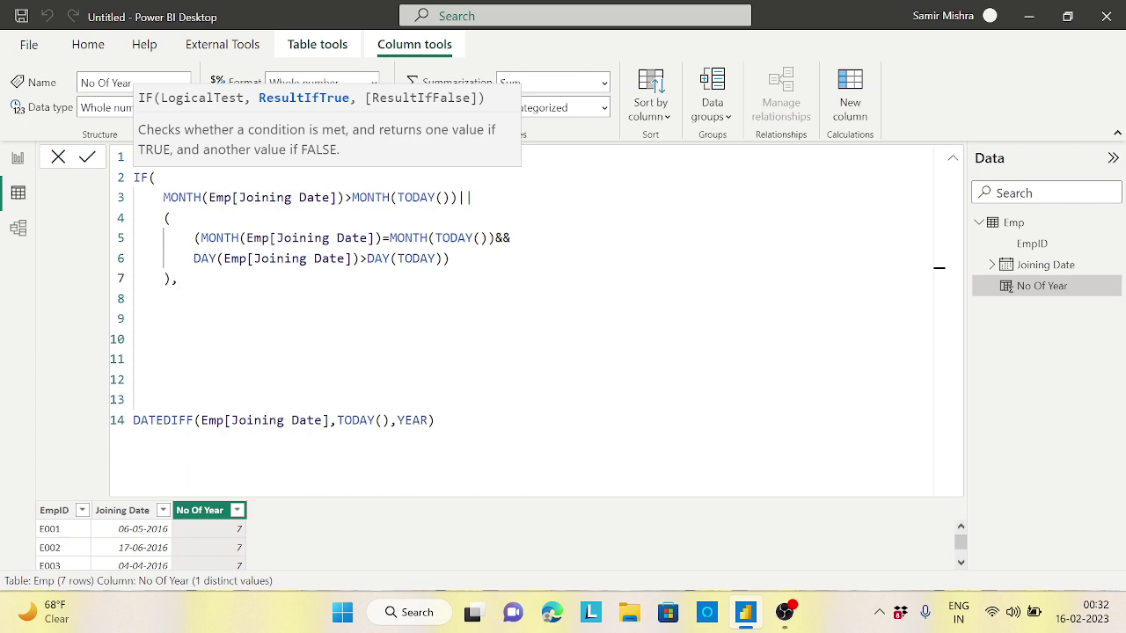
pyautogui.click(434, 420)
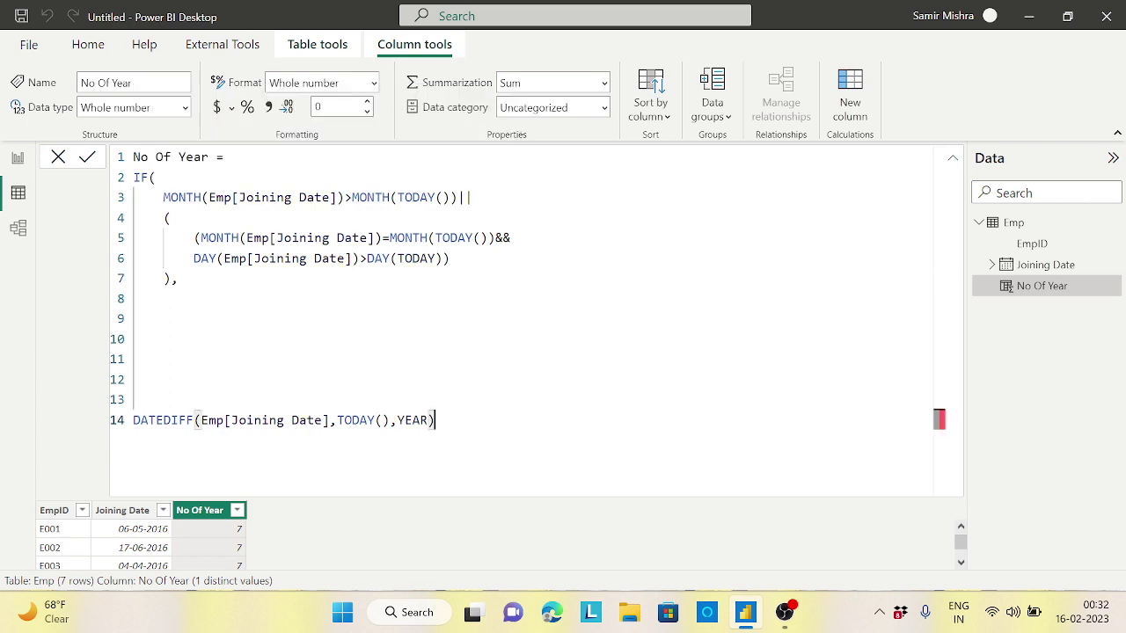
pyautogui.moveTo(435, 419); pyautogui.dragTo(136, 427)
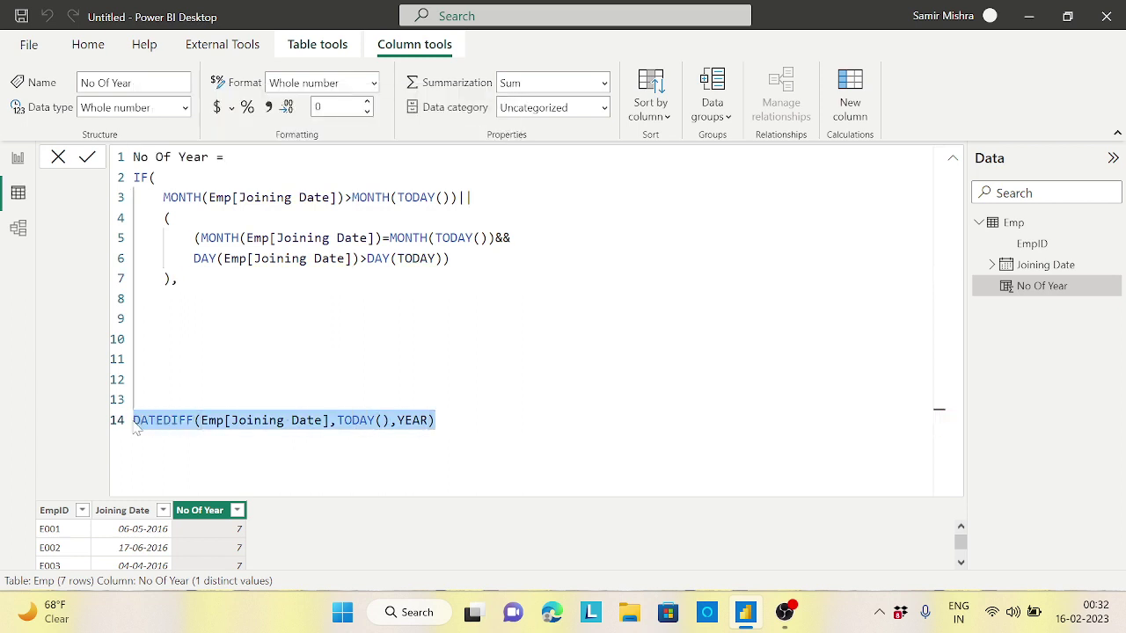
pyautogui.hotkey('ctrl', 'x')
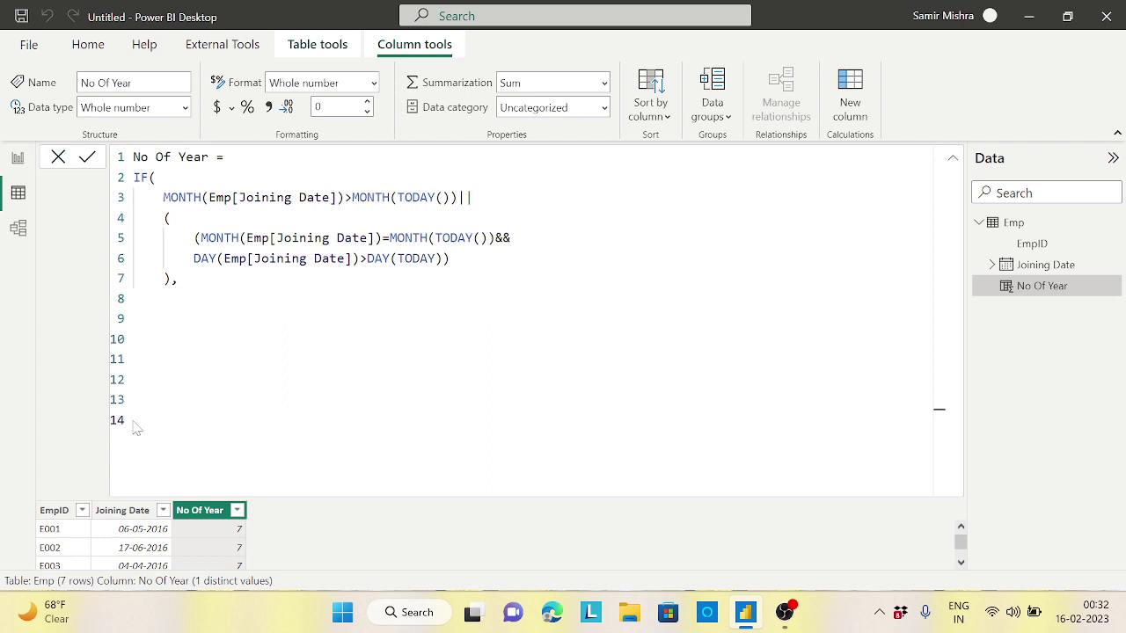
pyautogui.click(134, 298)
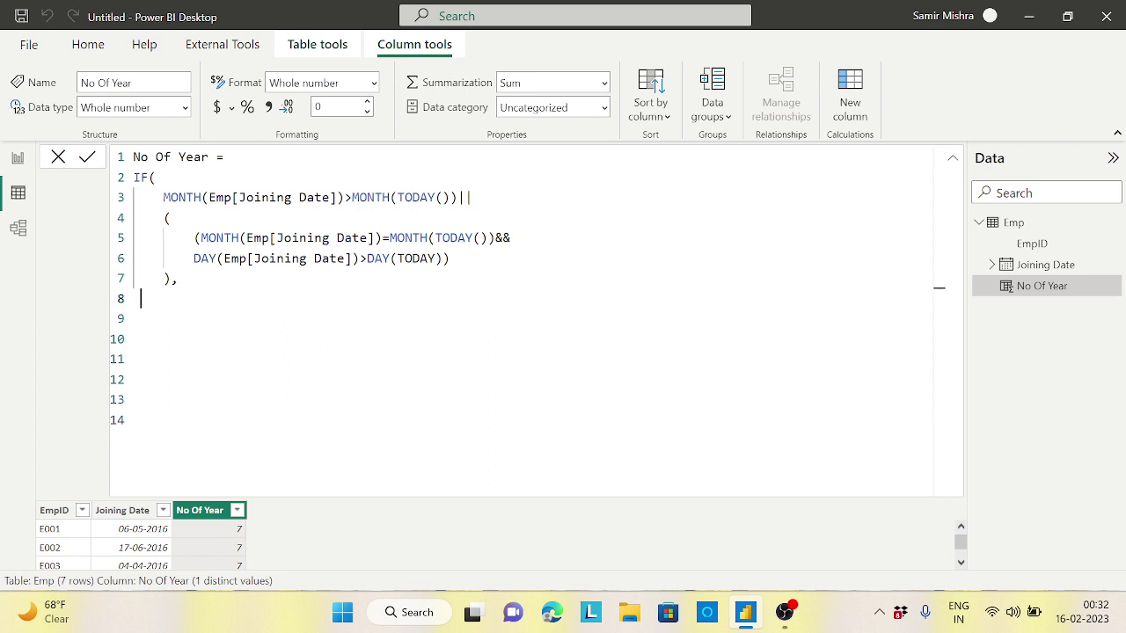
pyautogui.hotkey('ctrl', 'v')
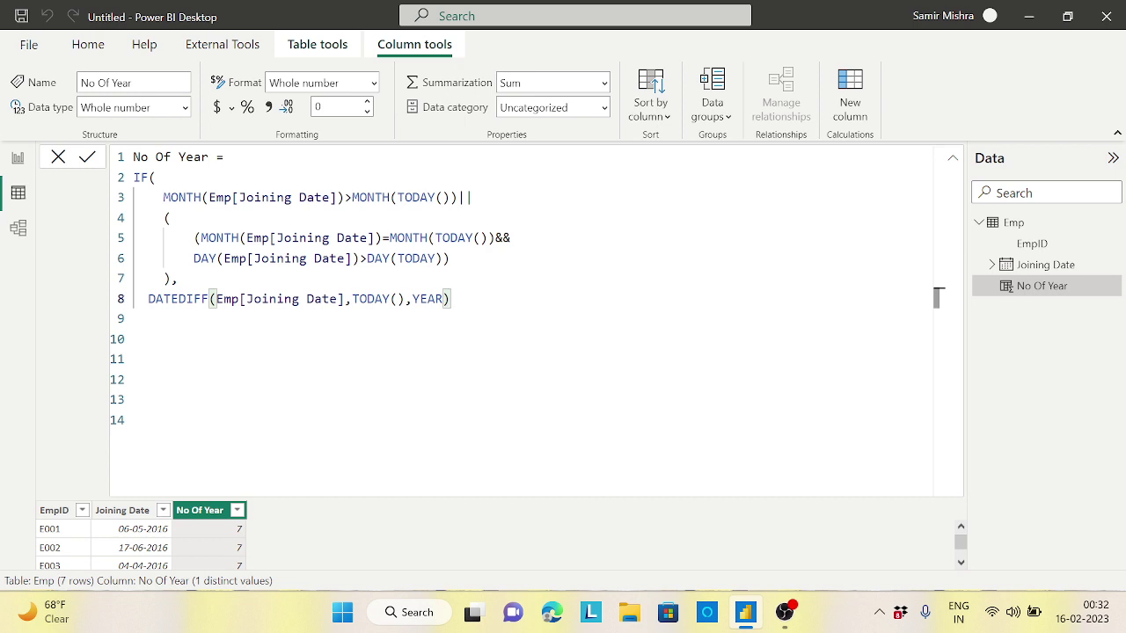
pyautogui.write('-1,')
# Step: Paste DATEDIFF again as the false result, close the IF and commit
pyautogui.hotkey('shift', 'Return')
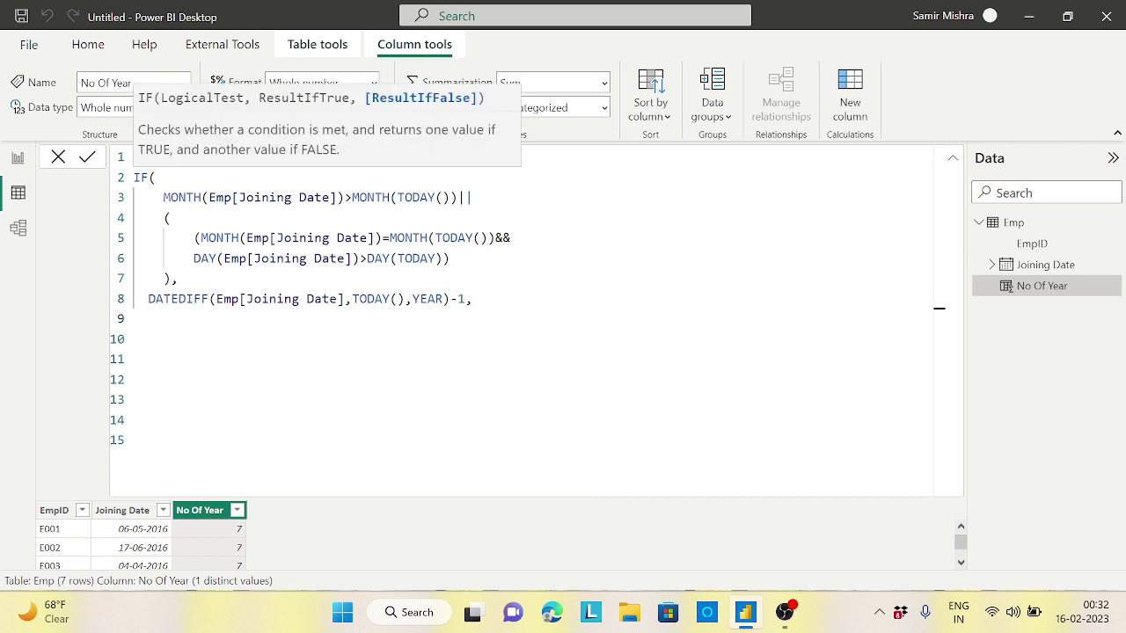
pyautogui.hotkey('ctrl', 'v')
pyautogui.hotkey('shift', 'Return')
pyautogui.write(')')
pyautogui.press('Return')
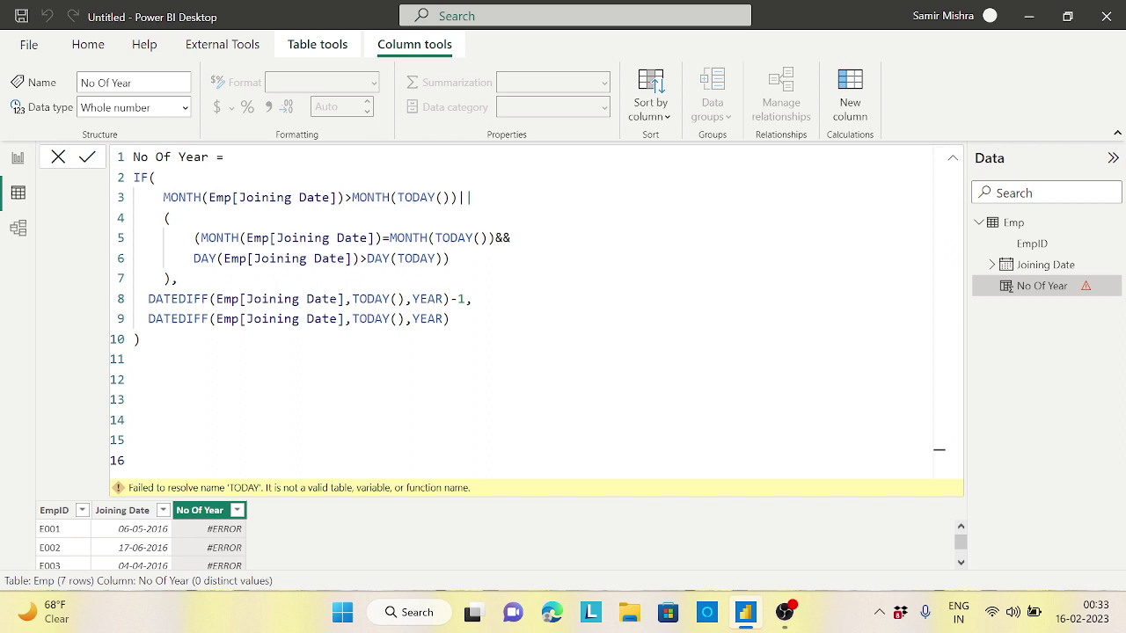
# Step: Put the month-equals check, DAY check and closing bracket on separate indented lines
pyautogui.click(496, 237)
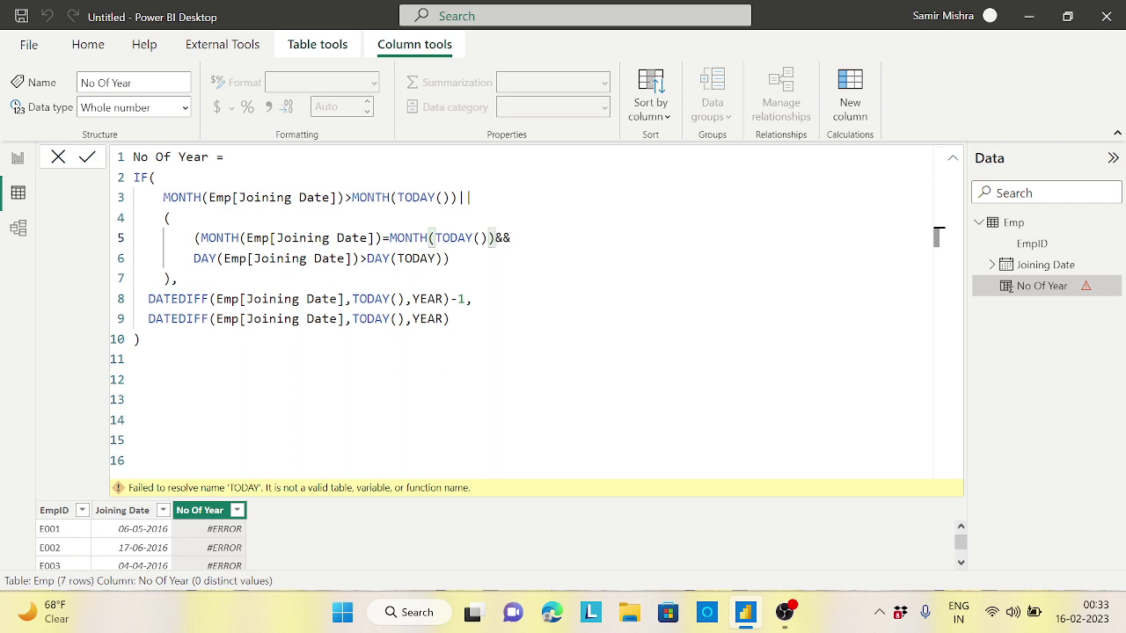
pyautogui.click(201, 237)
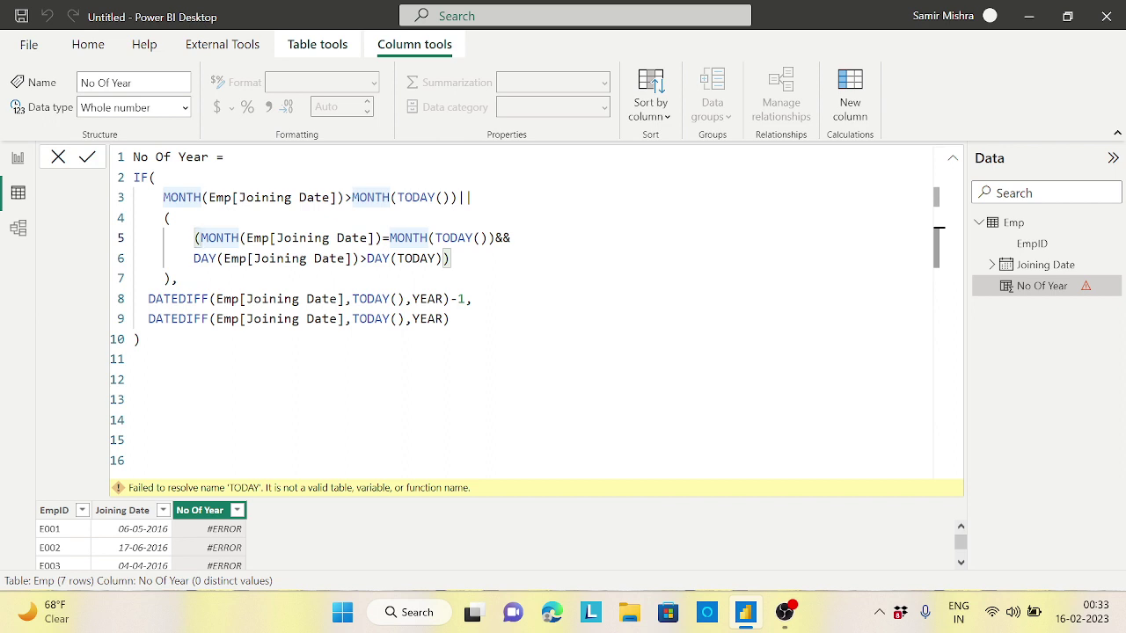
pyautogui.press('Return')
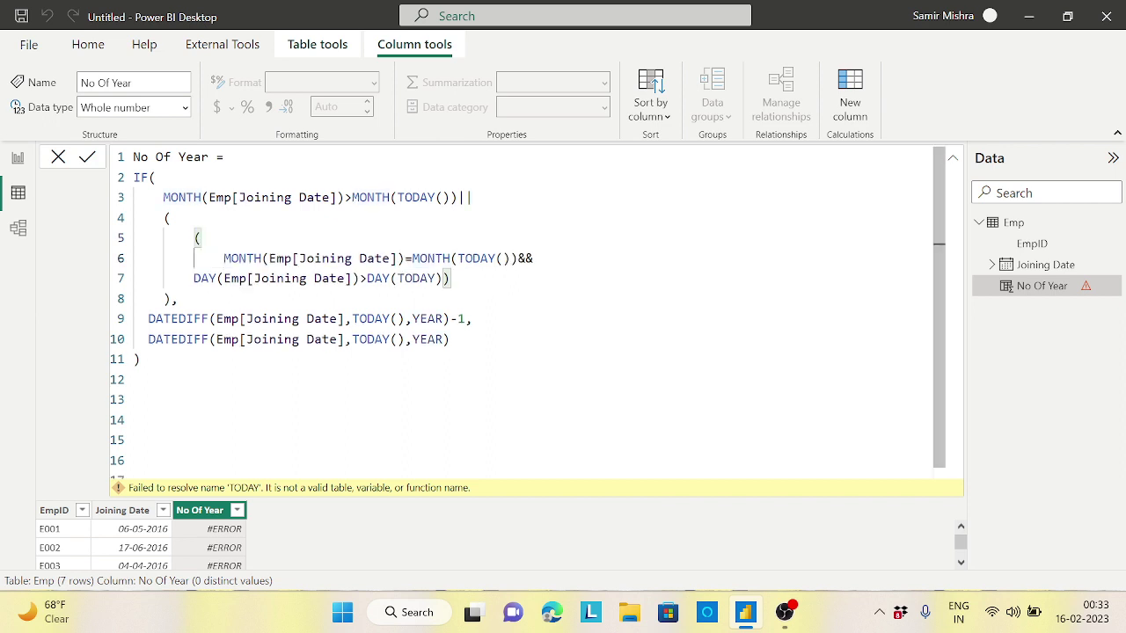
pyautogui.click(193, 278)
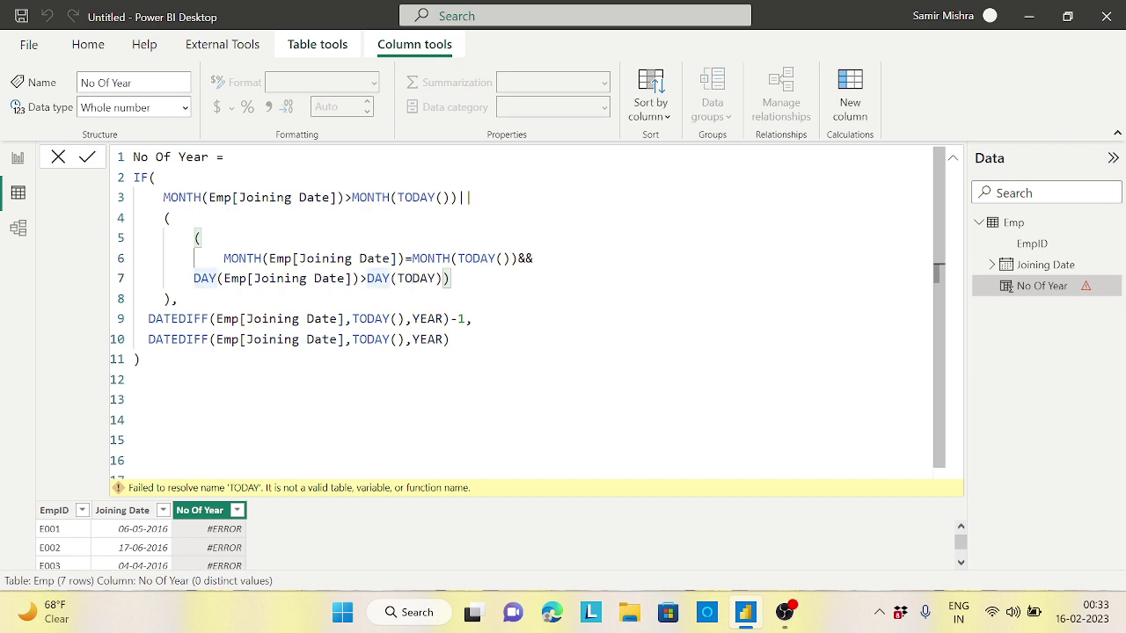
pyautogui.press('BackSpace')
pyautogui.press('Tab')
pyautogui.press('Tab')
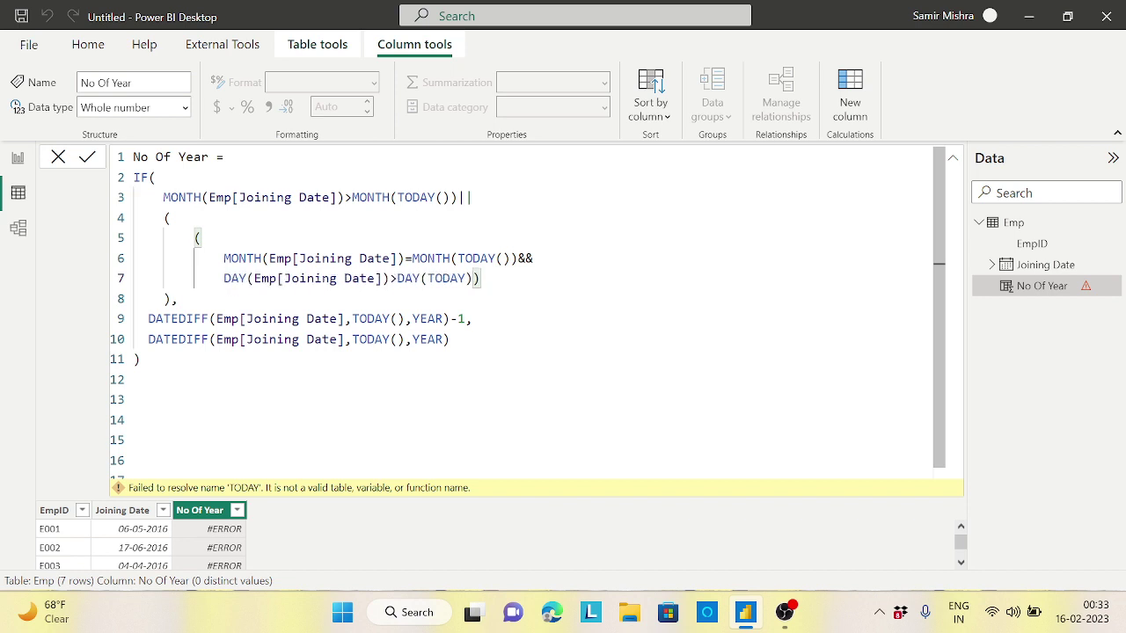
pyautogui.click(475, 277)
pyautogui.press('Return')
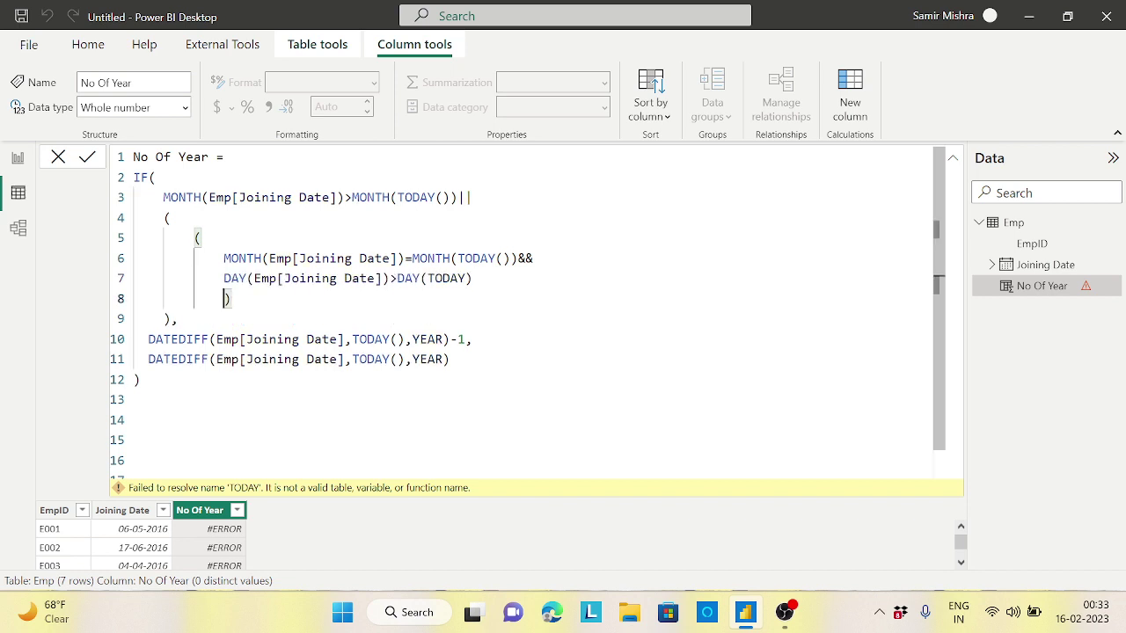
pyautogui.press('BackSpace')
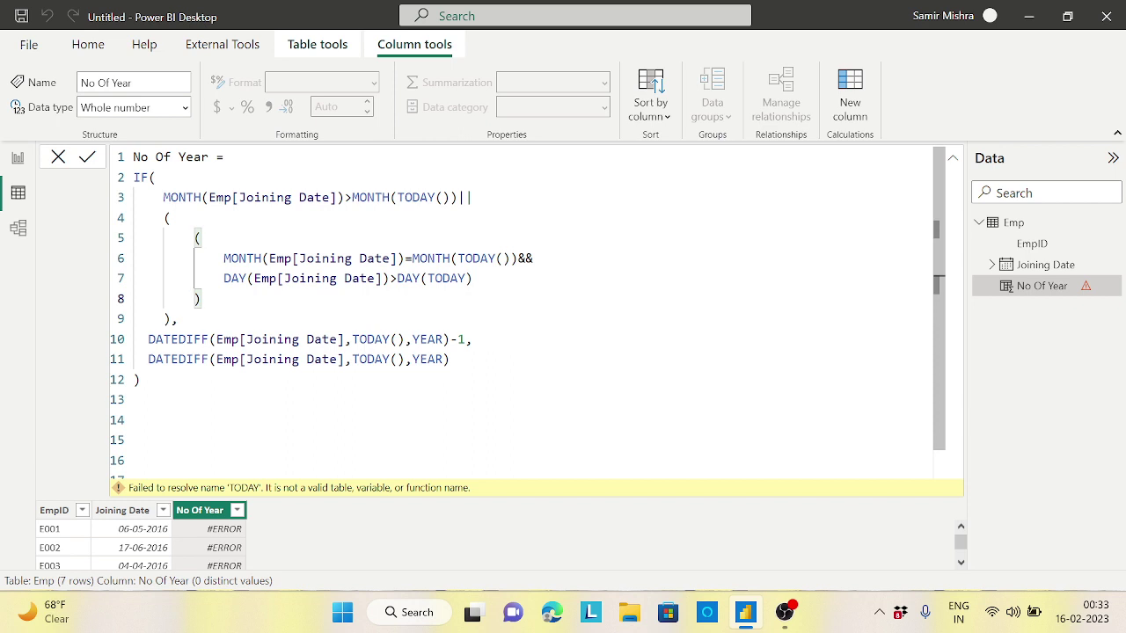
# Step: Review the brackets closing the inner condition and the IF formula
pyautogui.click(194, 299)
pyautogui.click(140, 380)
pyautogui.press('Down')
pyautogui.press('Down')
pyautogui.press('Down')
pyautogui.press('Down')
pyautogui.press('Down')
pyautogui.press('Down')
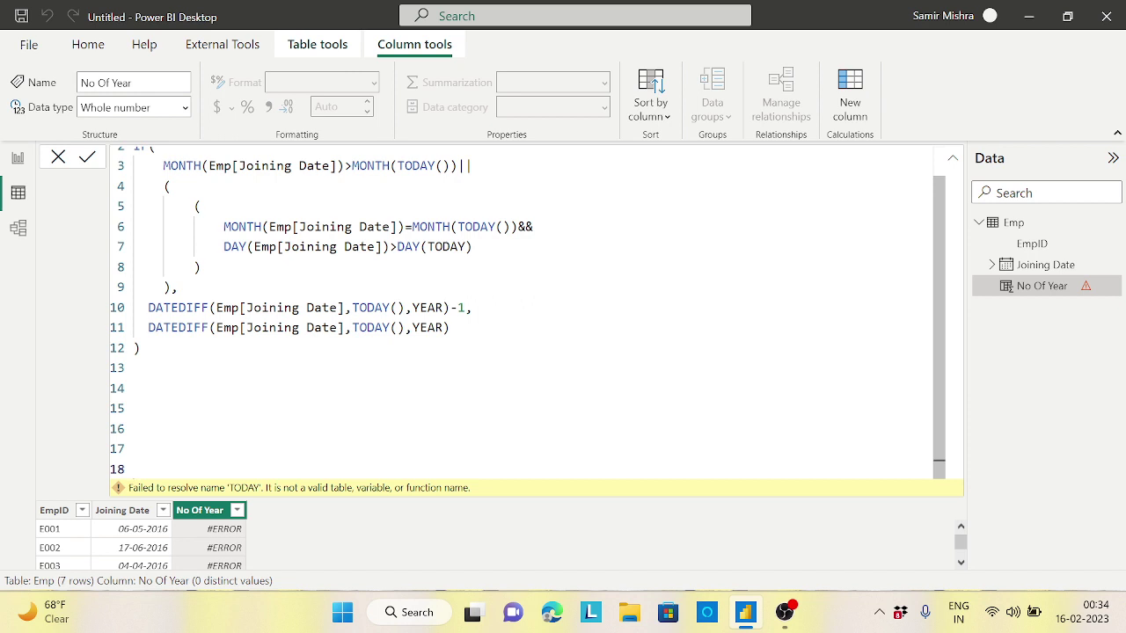
# Step: Change TODAY to TODAY() in the day check and commit, giving 6 and 7 years
pyautogui.click(466, 247)
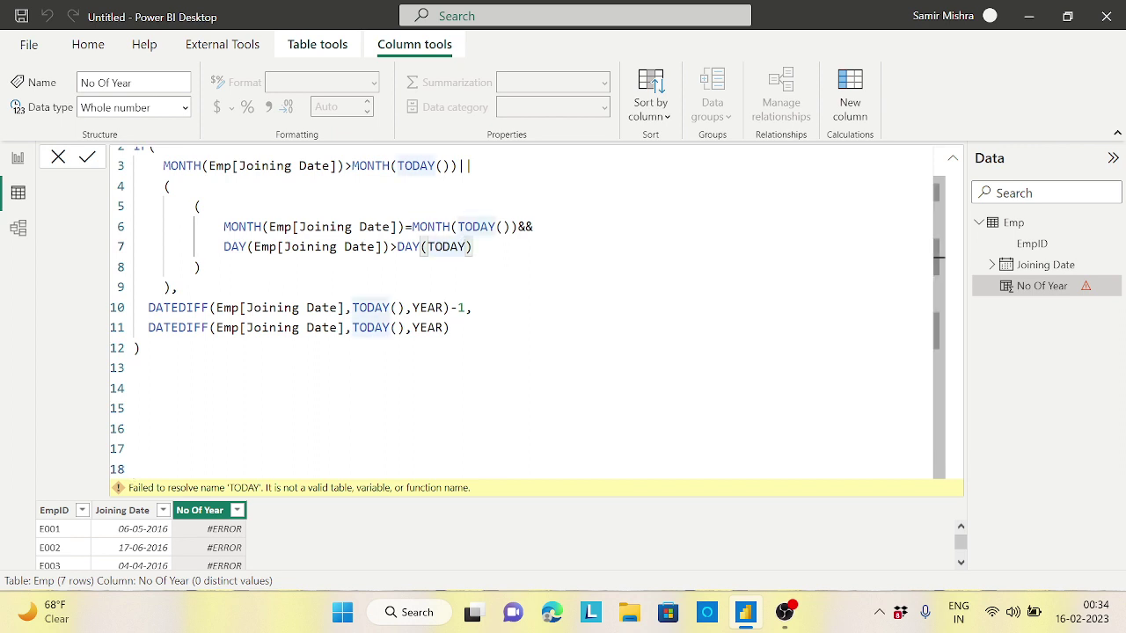
pyautogui.write('()')
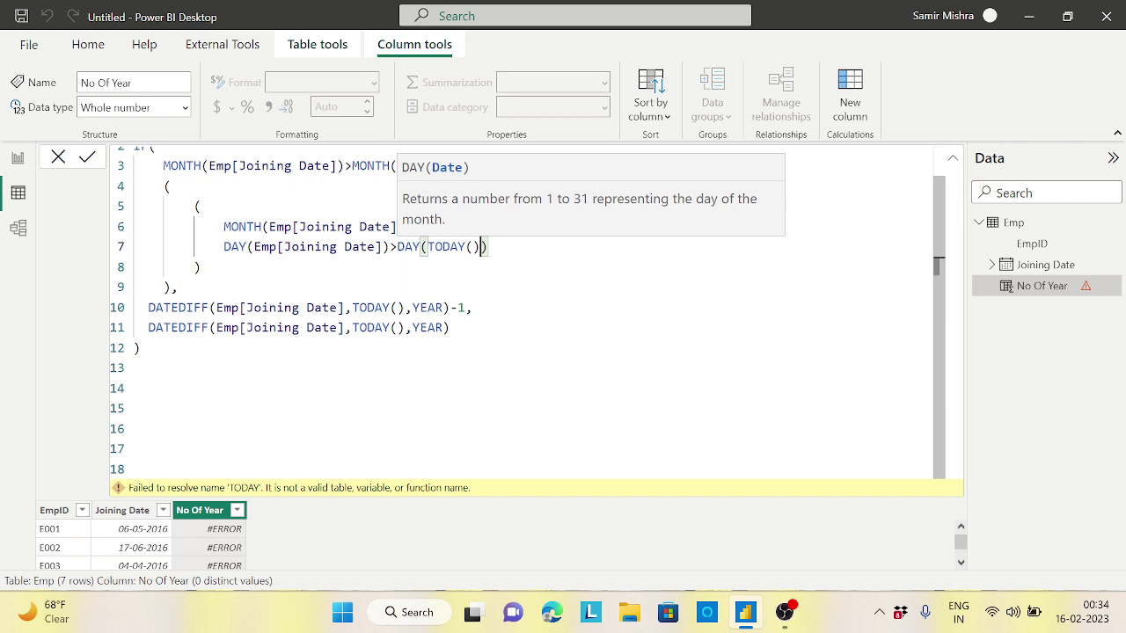
pyautogui.click(471, 166)
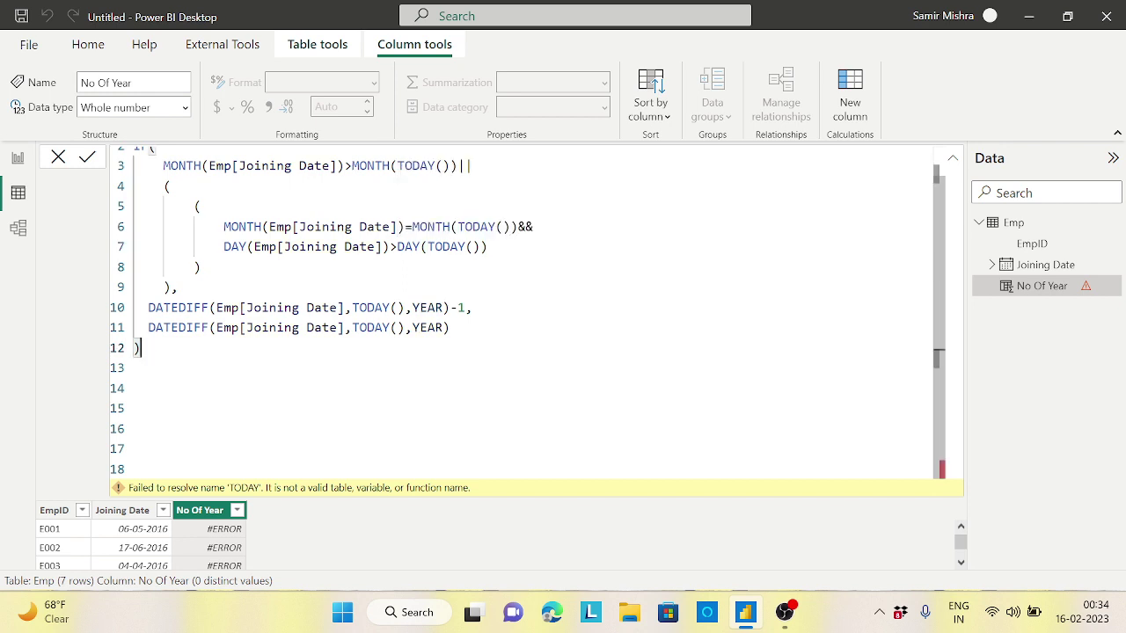
pyautogui.press('Return')
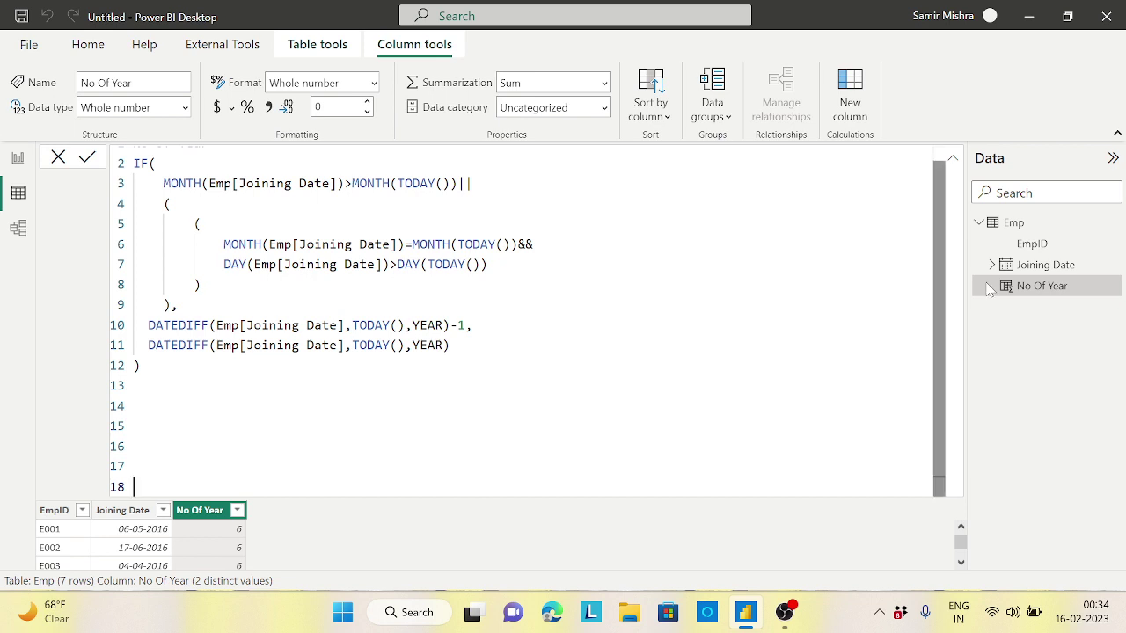
pyautogui.click(951, 158)
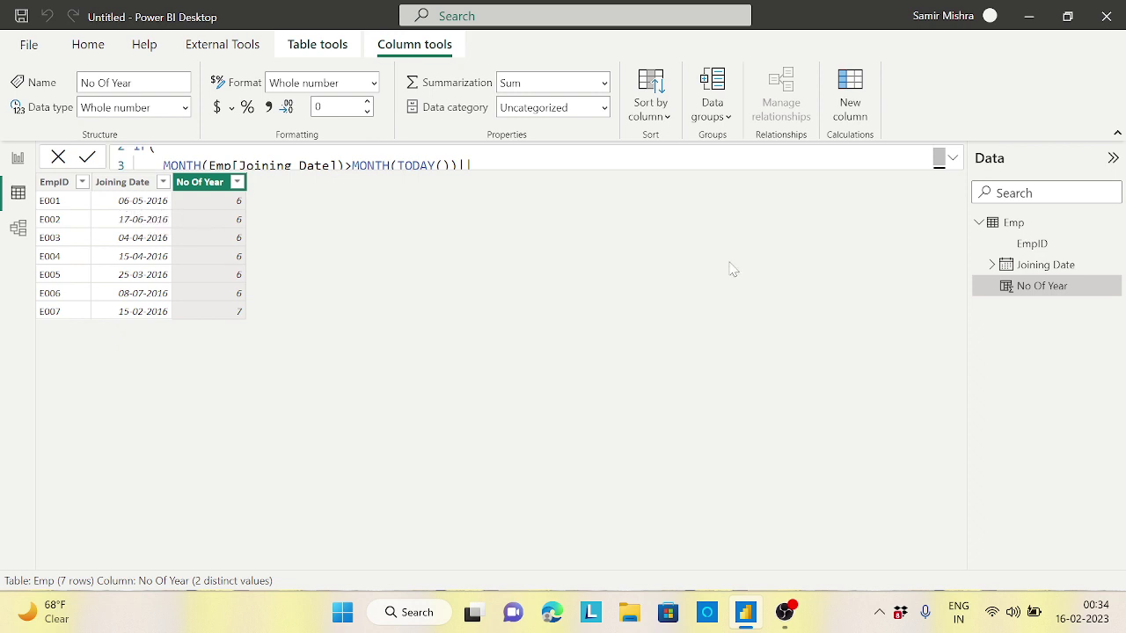
# Step: Add the example-date comment //06-05-2016 on line 14
pyautogui.click(953, 159)
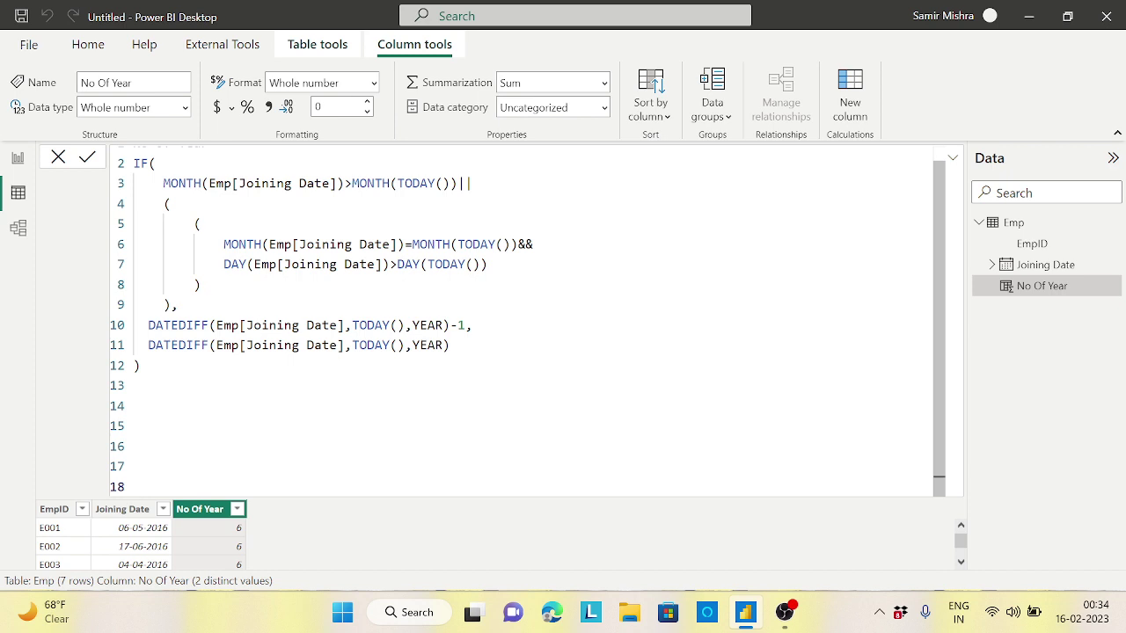
pyautogui.click(140, 365)
pyautogui.click(134, 405)
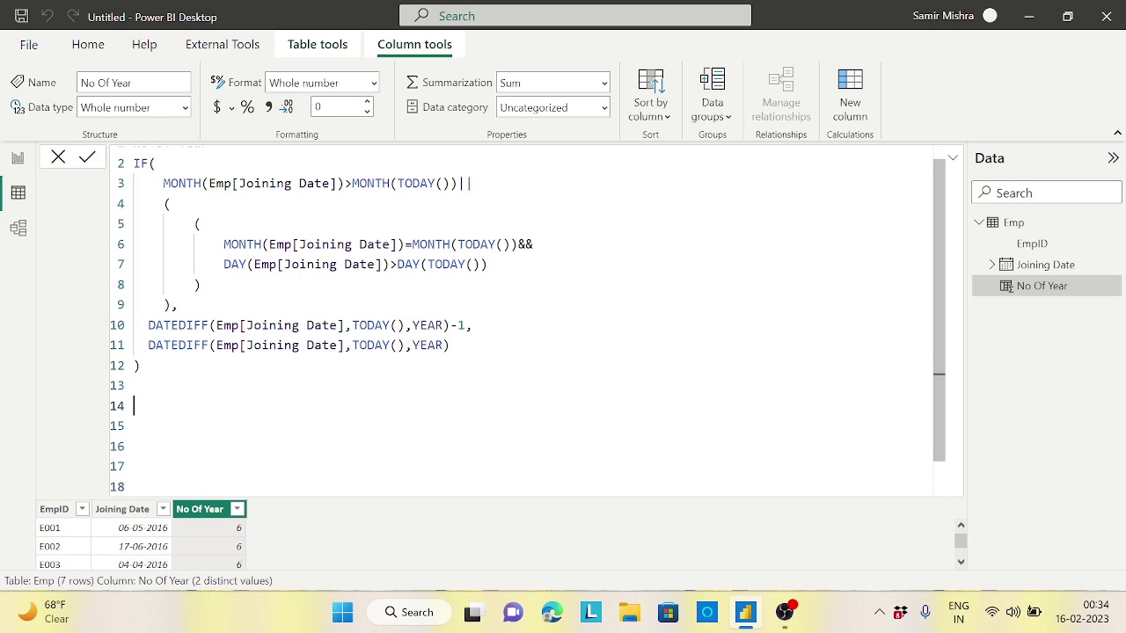
pyautogui.write('//06-05-2016')
# Step: Append the note //05>02 to the month-check line
pyautogui.scroll(1, 943, 304)
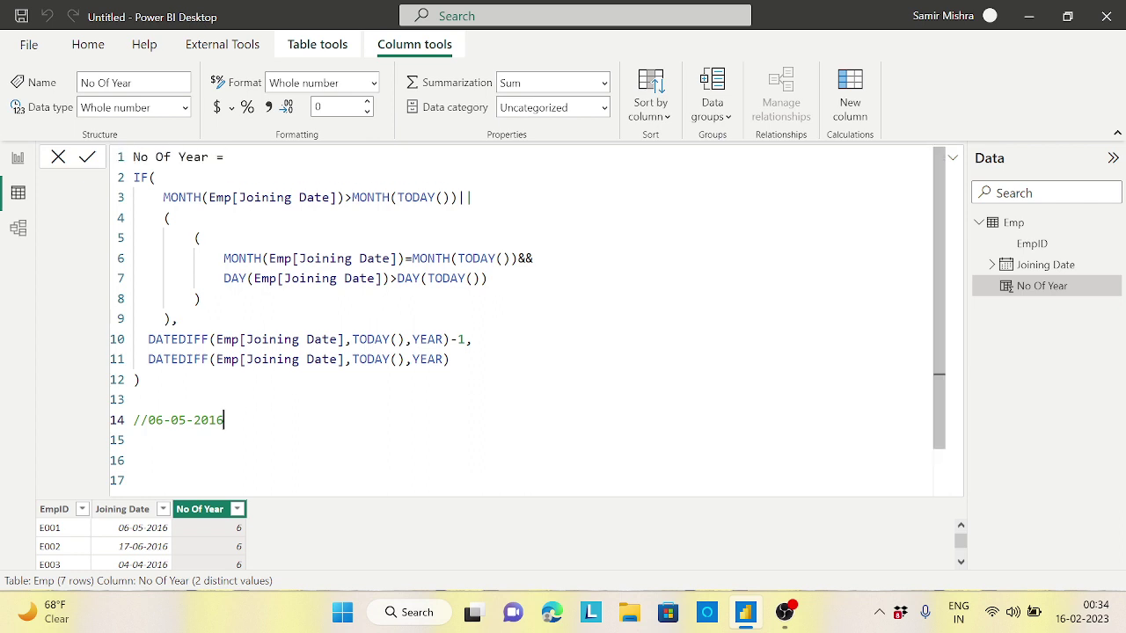
pyautogui.moveTo(170, 197); pyautogui.dragTo(451, 197)
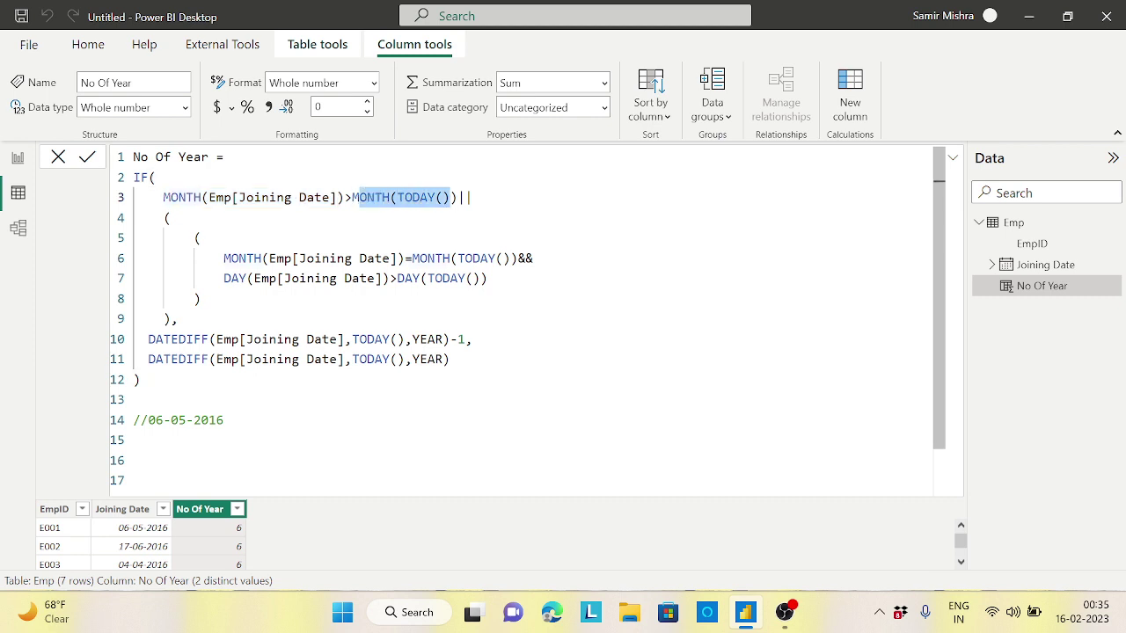
pyautogui.moveTo(171, 421); pyautogui.dragTo(186, 421)
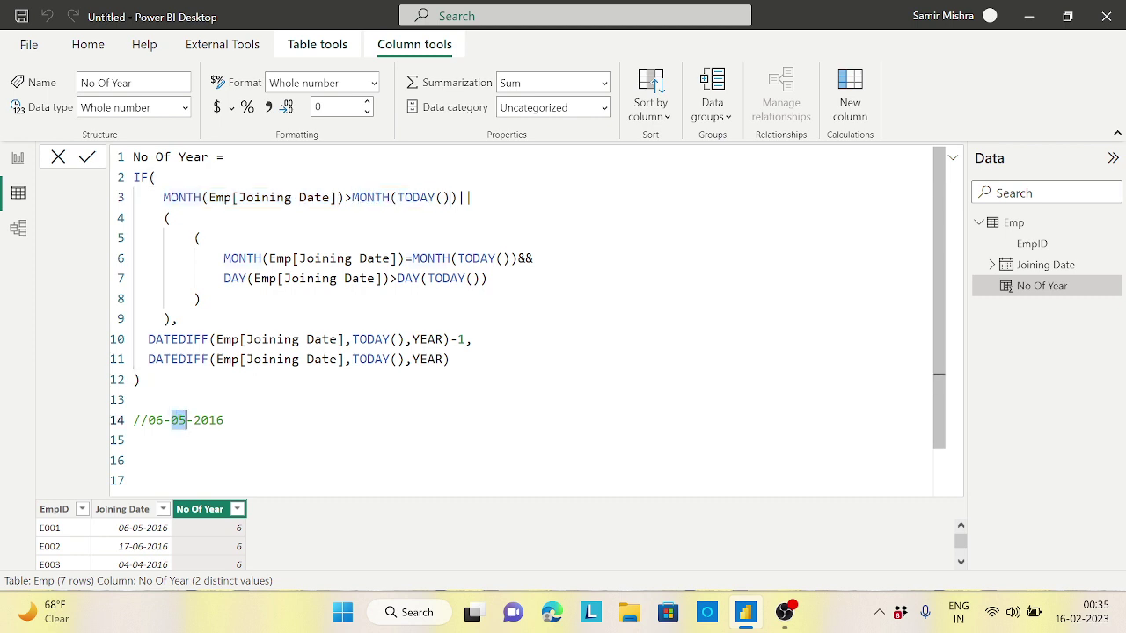
pyautogui.click(471, 197)
pyautogui.write('//')
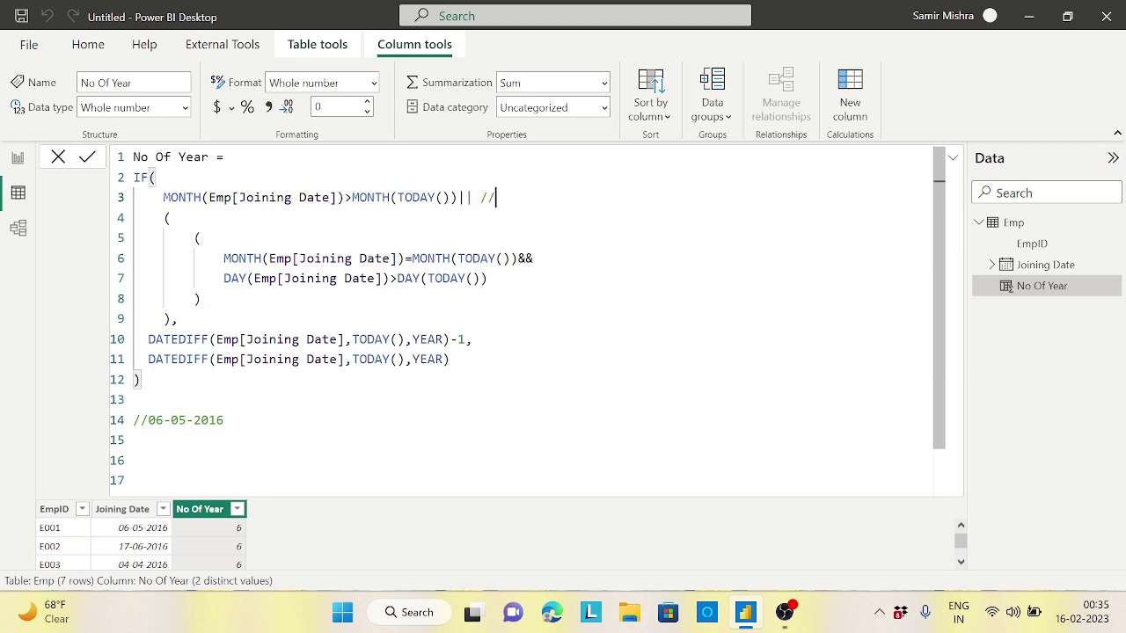
pyautogui.write('05>02')
pyautogui.moveTo(147, 338); pyautogui.dragTo(450, 338)
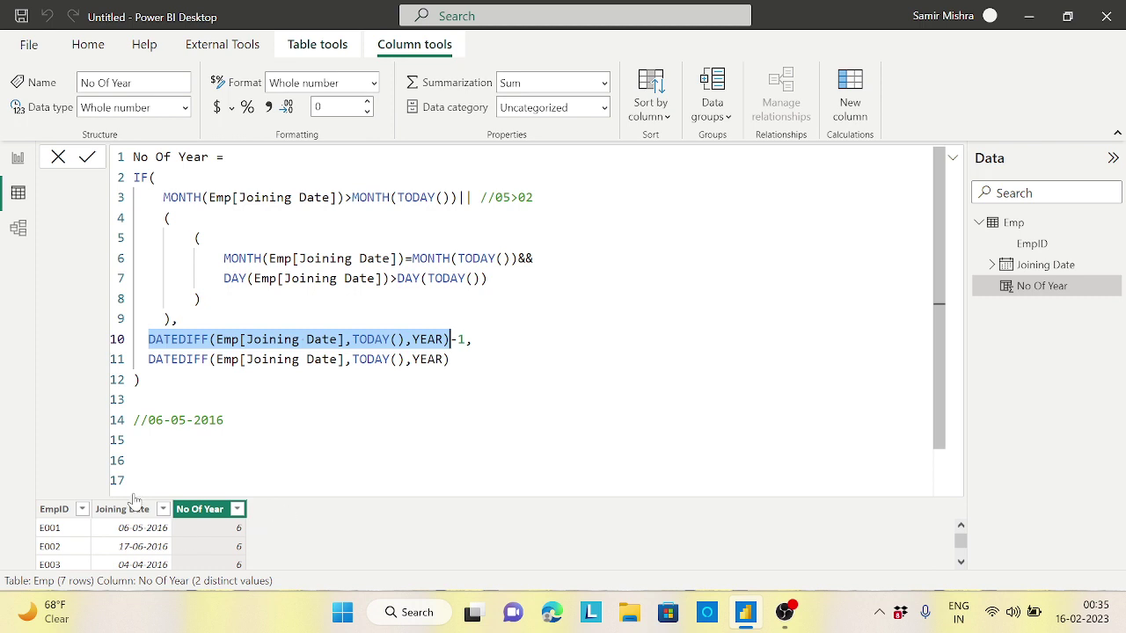
# Step: Add the comment //17-06-2016 and change the month note to //06>02
pyautogui.click(224, 420)
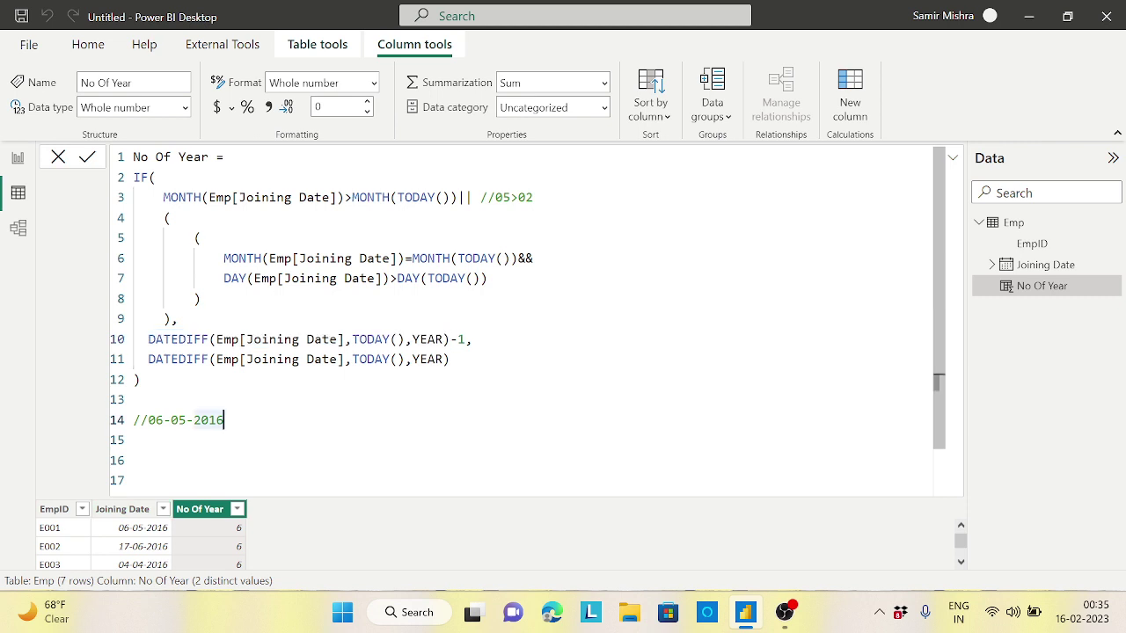
pyautogui.press('Return')
pyautogui.write('//17')
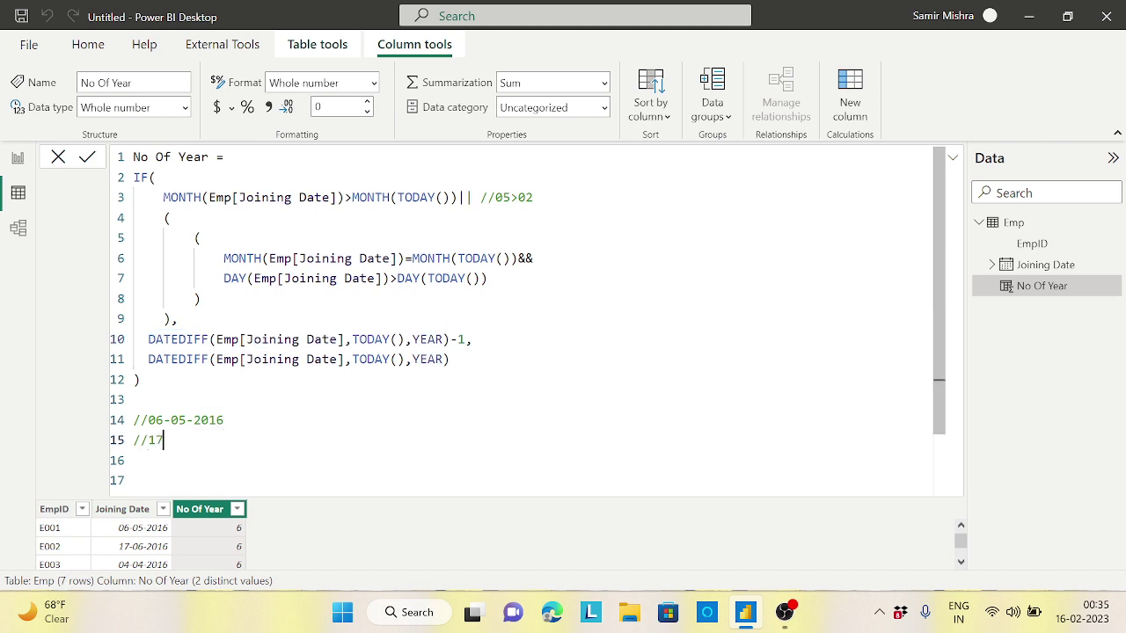
pyautogui.write('-06-2016')
pyautogui.click(509, 197)
pyautogui.press('BackSpace')
pyautogui.write('6')
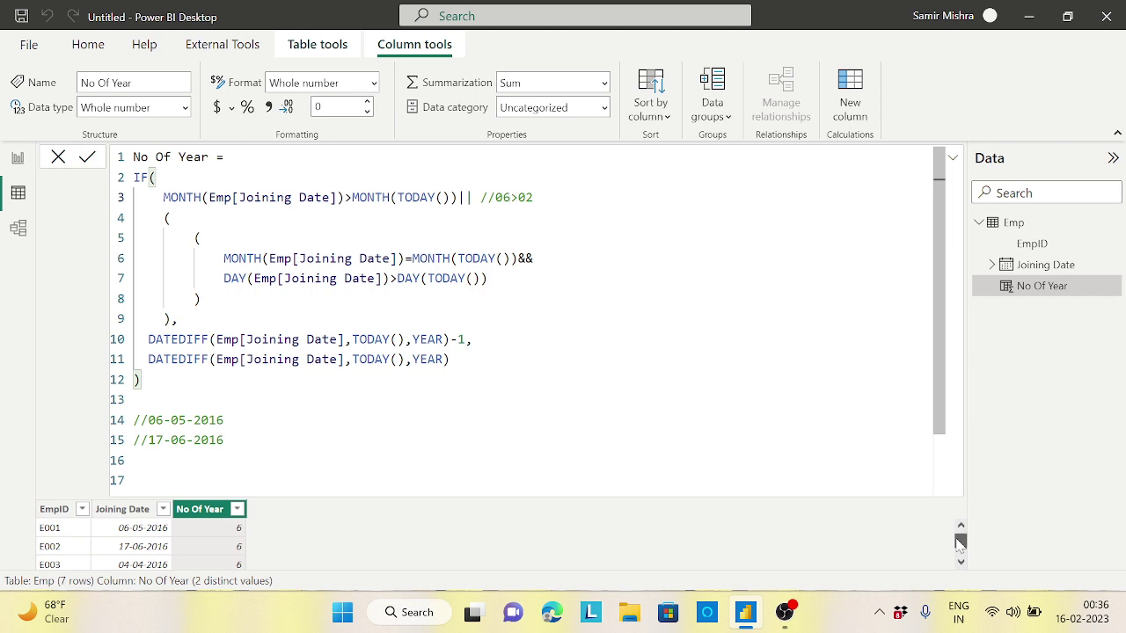
# Step: Add the example-date comment //15-02-2016 on line 16, fixing the mistyped separator
pyautogui.moveTo(960, 541); pyautogui.dragTo(961, 563)
pyautogui.click(915, 440)
pyautogui.hotkey('shift', 'Return')
pyautogui.hotkey('shift', 'Return')
pyautogui.hotkey('shift', 'Return')
pyautogui.hotkey('shift', 'Return')
pyautogui.press('Return')
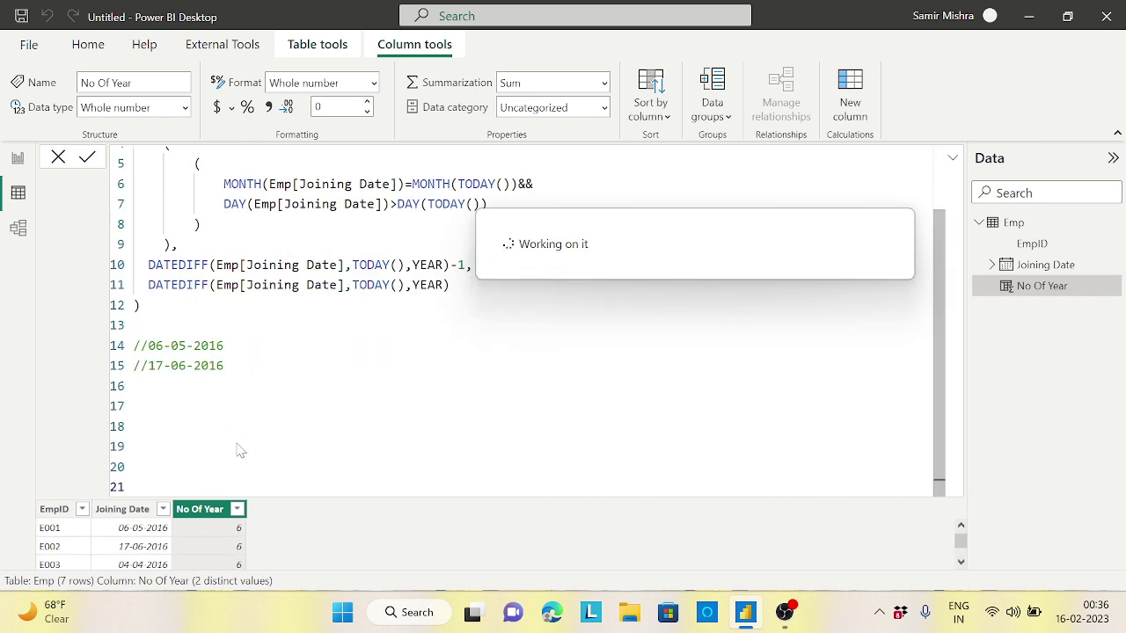
pyautogui.click(134, 386)
pyautogui.write('//15')
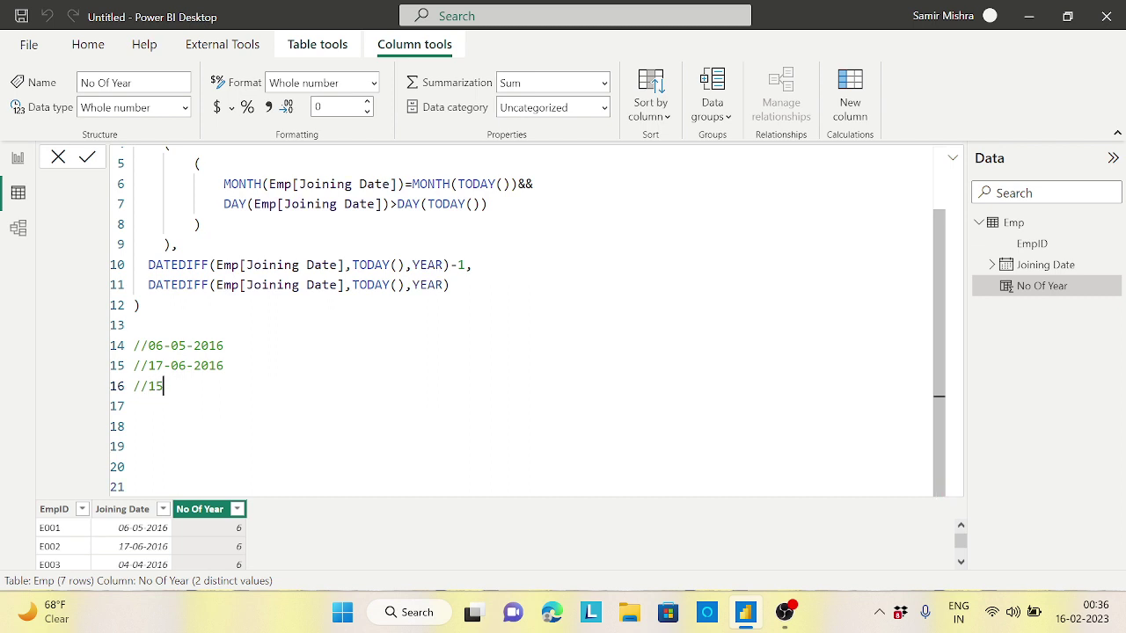
pyautogui.write('-02=2016')
pyautogui.click(194, 386)
pyautogui.press('BackSpace')
pyautogui.write('-2016')
pyautogui.scroll(1, 528, 321)
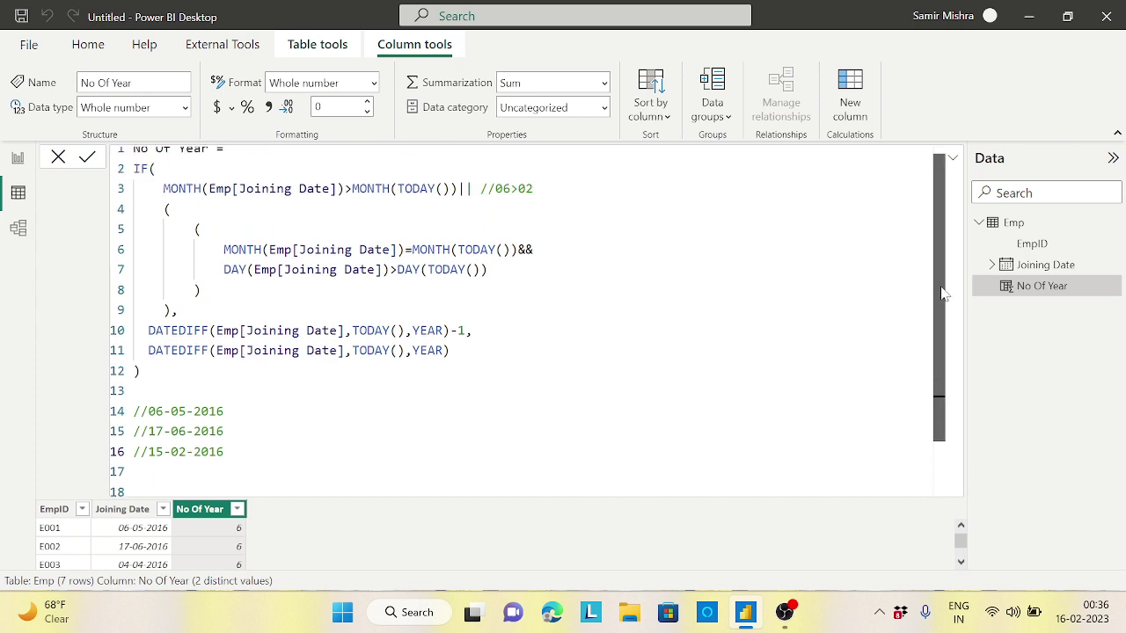
# Step: Change the month-check note from 06>02 to 02>02
pyautogui.moveTo(495, 188); pyautogui.dragTo(533, 189)
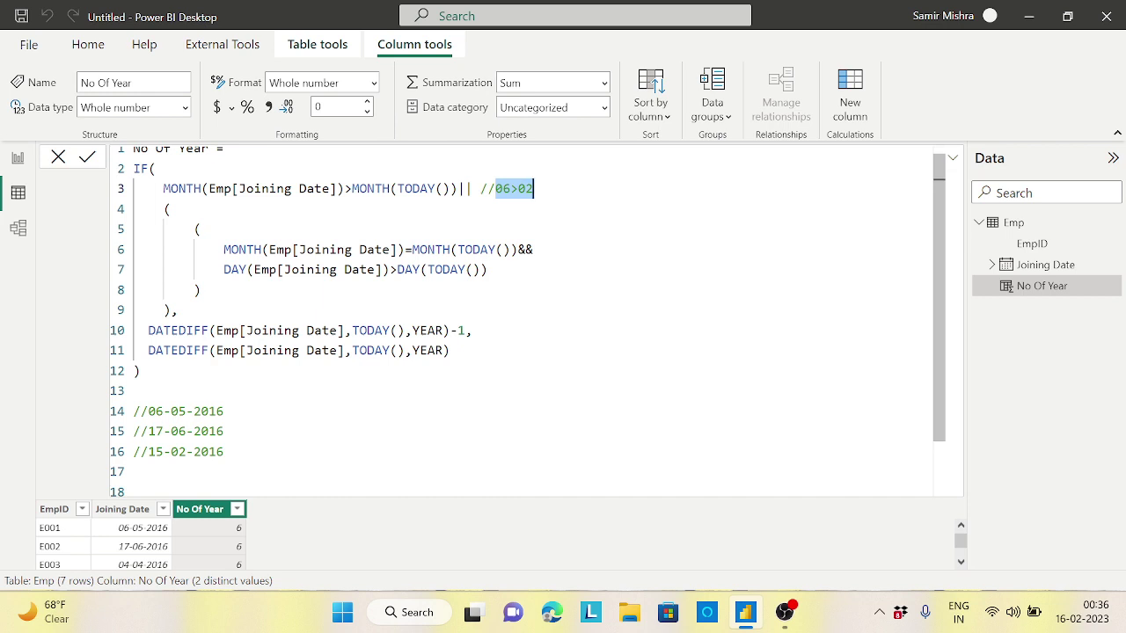
pyautogui.write('02')
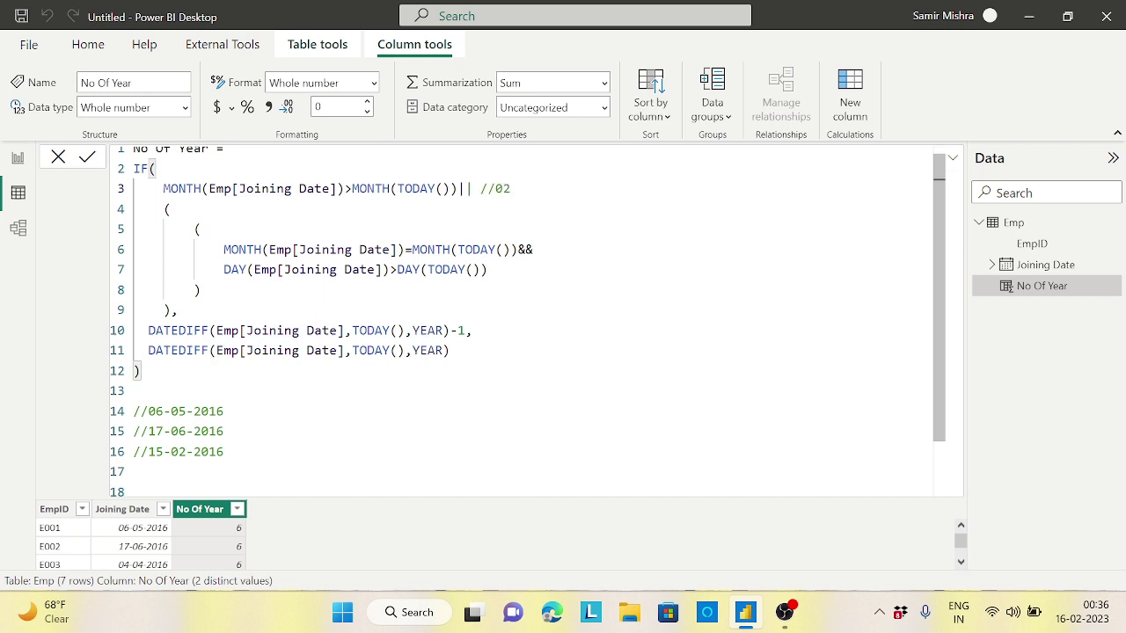
pyautogui.write('>02')
pyautogui.moveTo(495, 189); pyautogui.dragTo(533, 189)
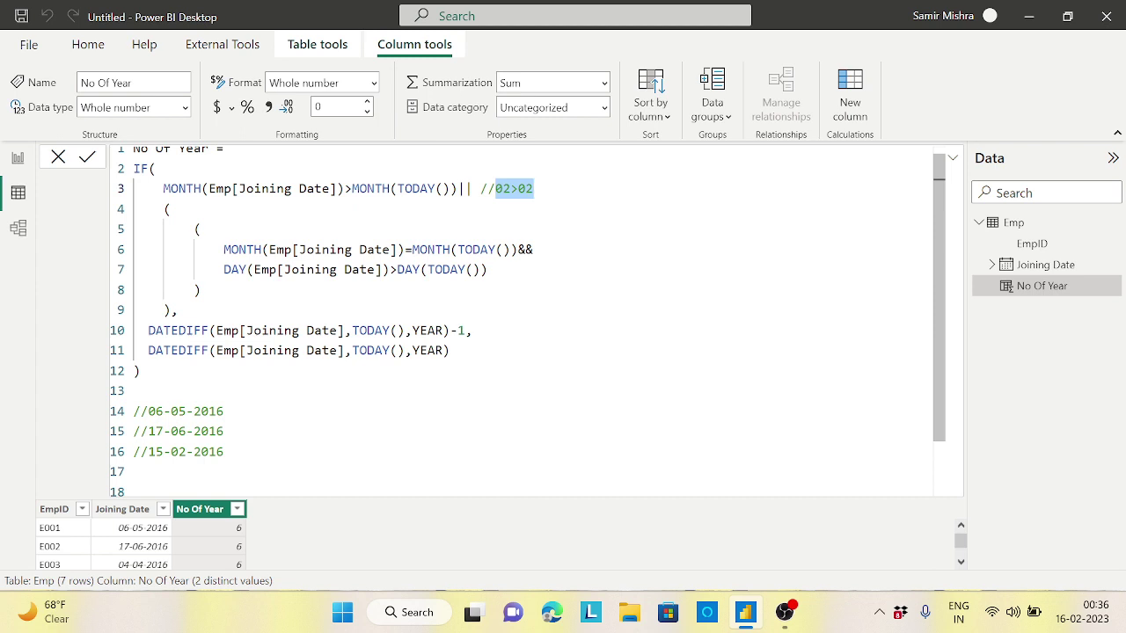
# Step: Append //02=02 to the month-equality line and //15>16 to the day-check line
pyautogui.click(533, 249)
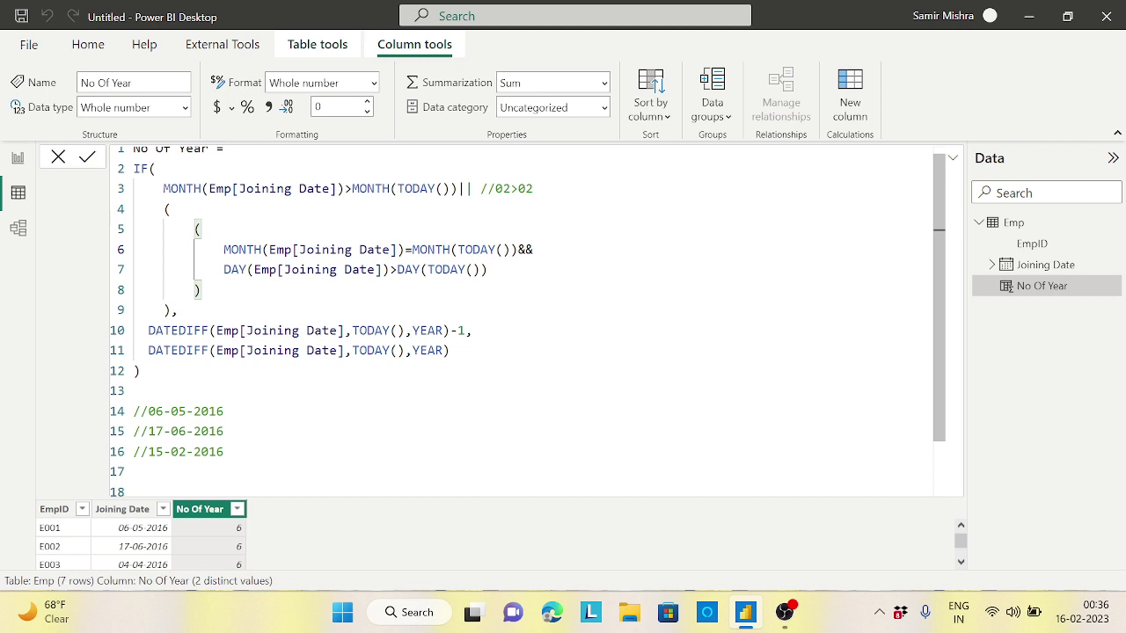
pyautogui.write('//02=02')
pyautogui.moveTo(147, 451); pyautogui.dragTo(164, 451)
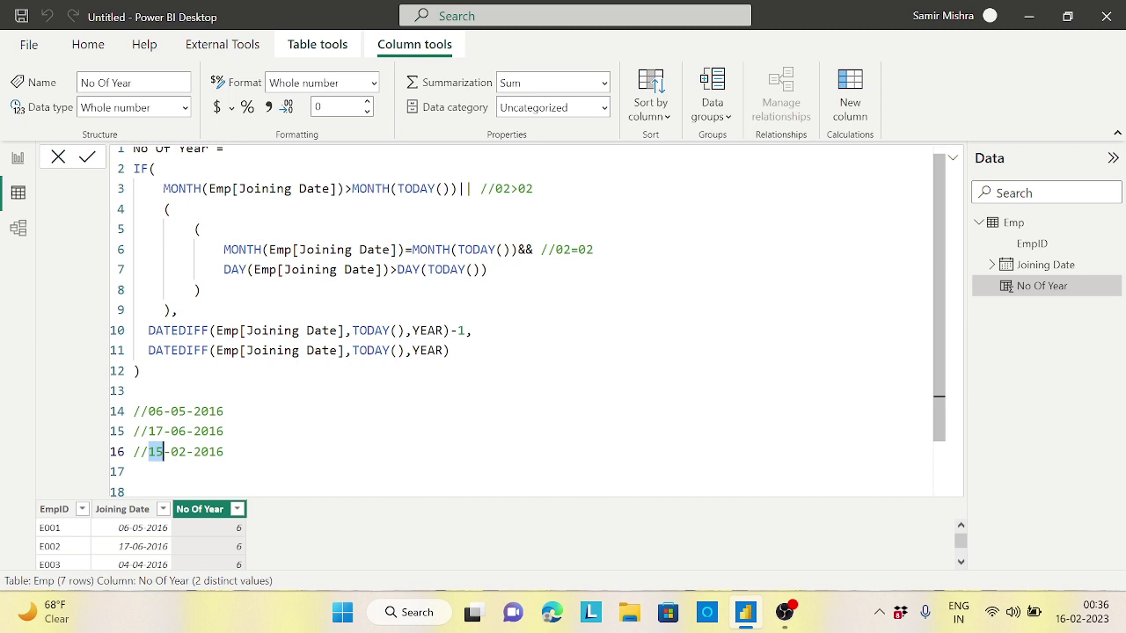
pyautogui.click(489, 269)
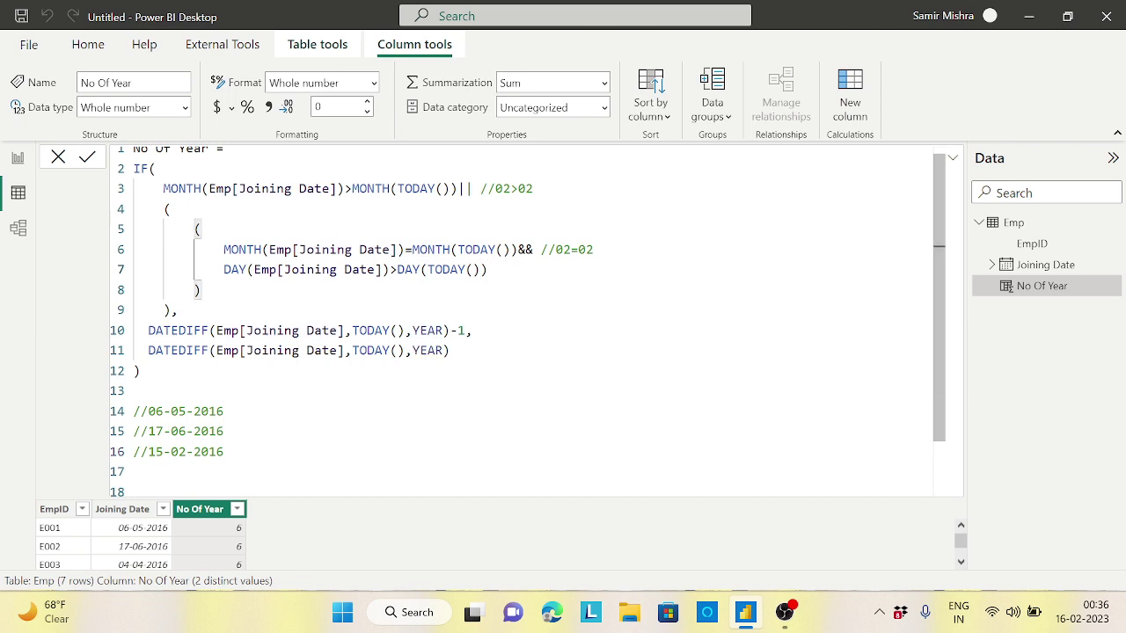
pyautogui.write('//15>16')
pyautogui.scroll(-1, 941, 347)
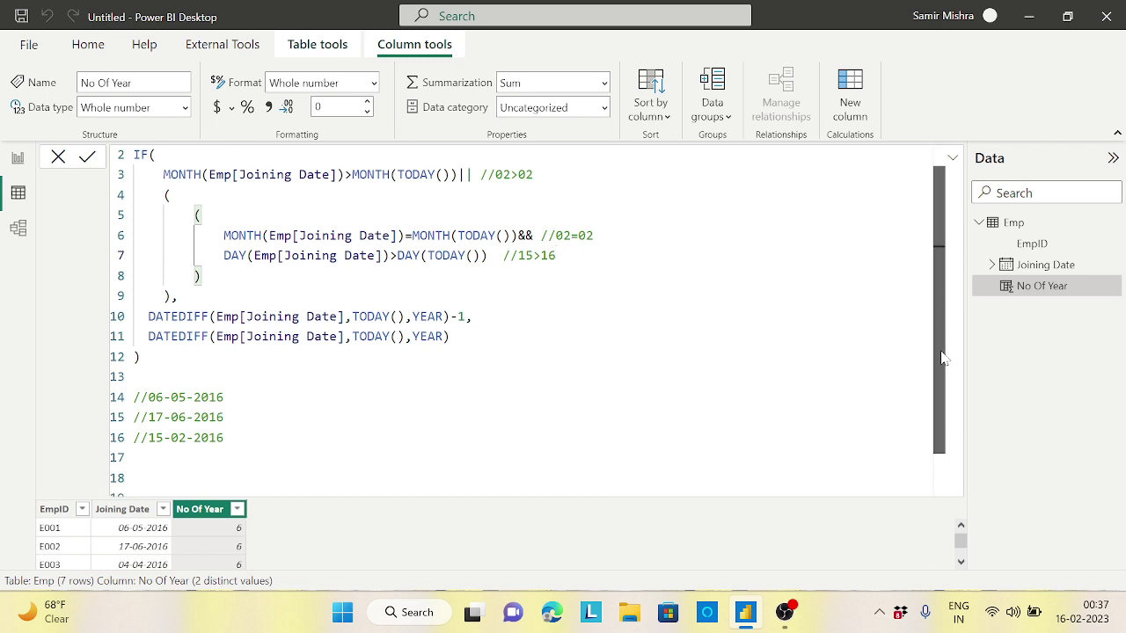
pyautogui.scroll(1, 941, 347)
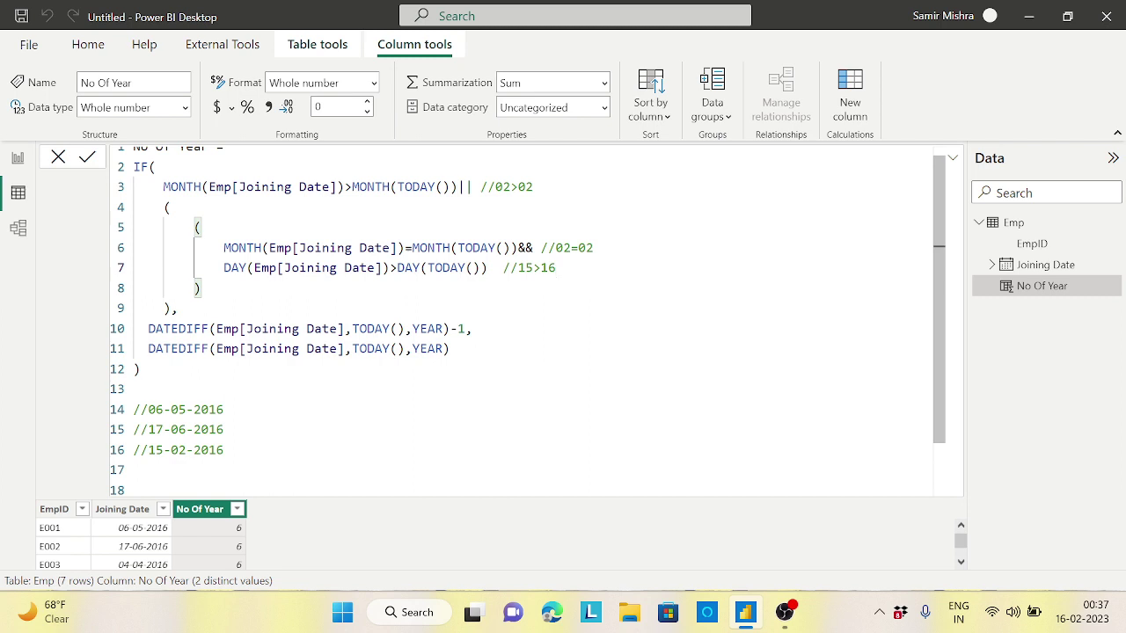
pyautogui.moveTo(593, 248); pyautogui.dragTo(556, 268)
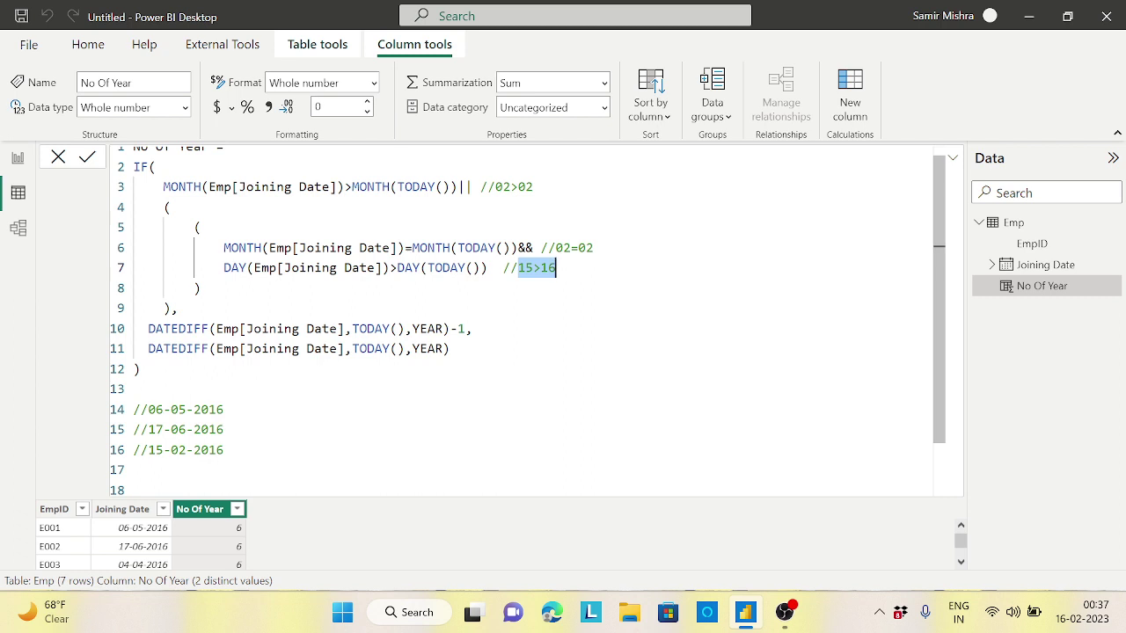
pyautogui.moveTo(450, 350); pyautogui.dragTo(148, 349)
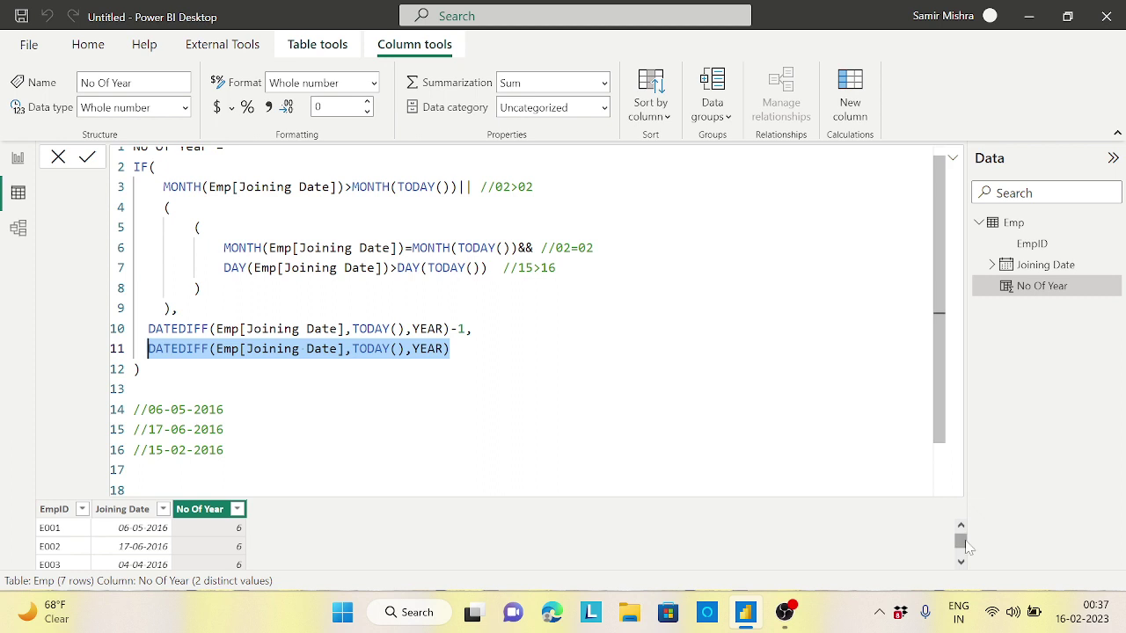
pyautogui.moveTo(961, 543); pyautogui.dragTo(961, 565)
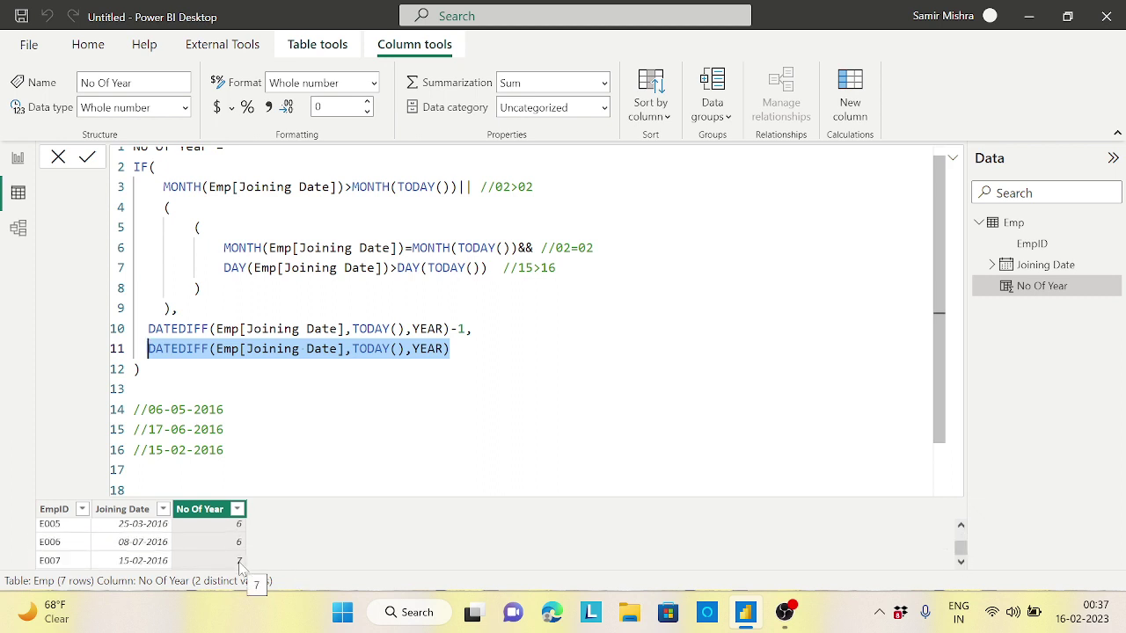